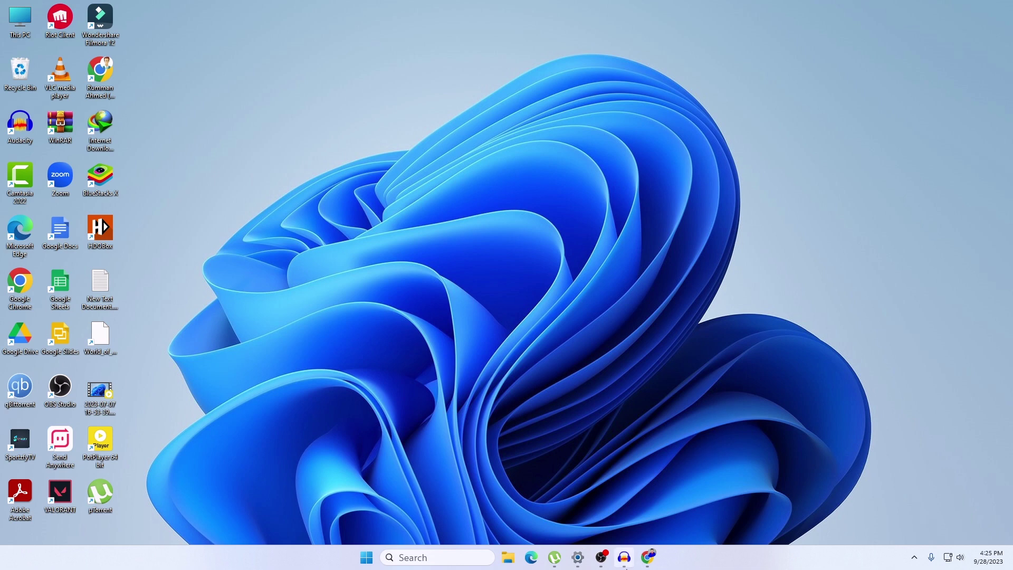
In maximized Chrome, search Google for 'wise program uninstaller' and open the WiseCleaner product page
click(648, 557)
click(400, 139)
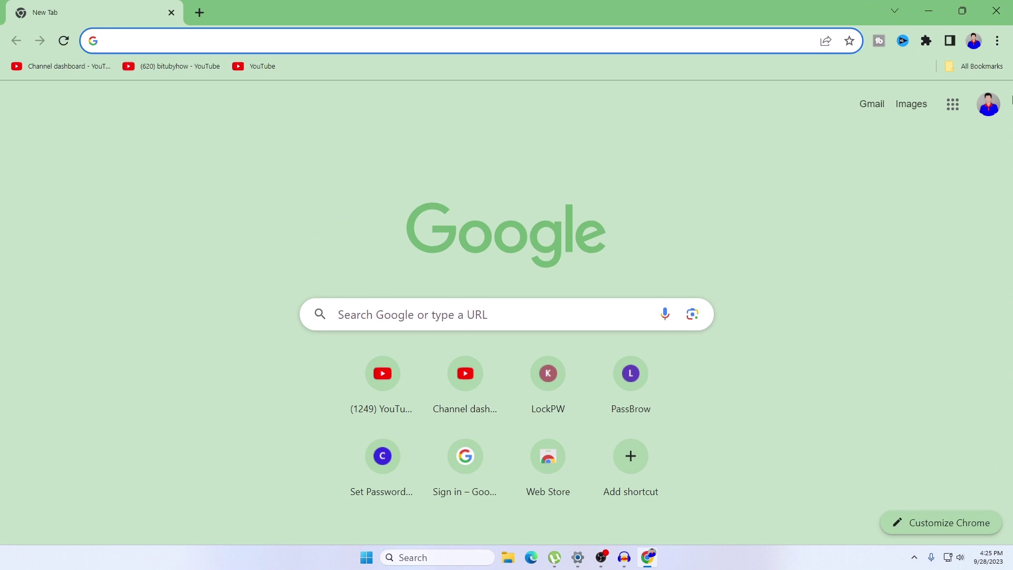
text(wise)
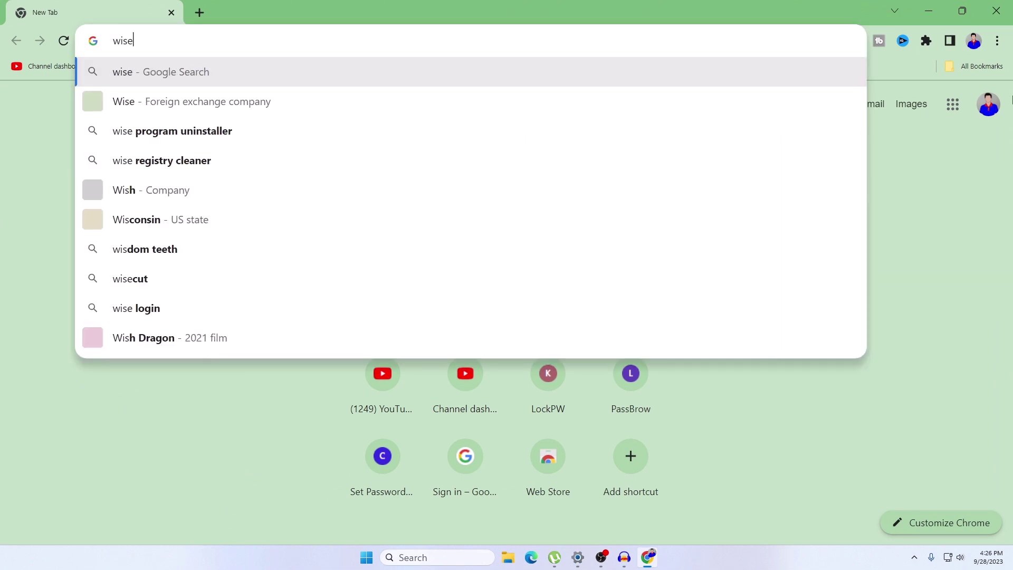
text( prog)
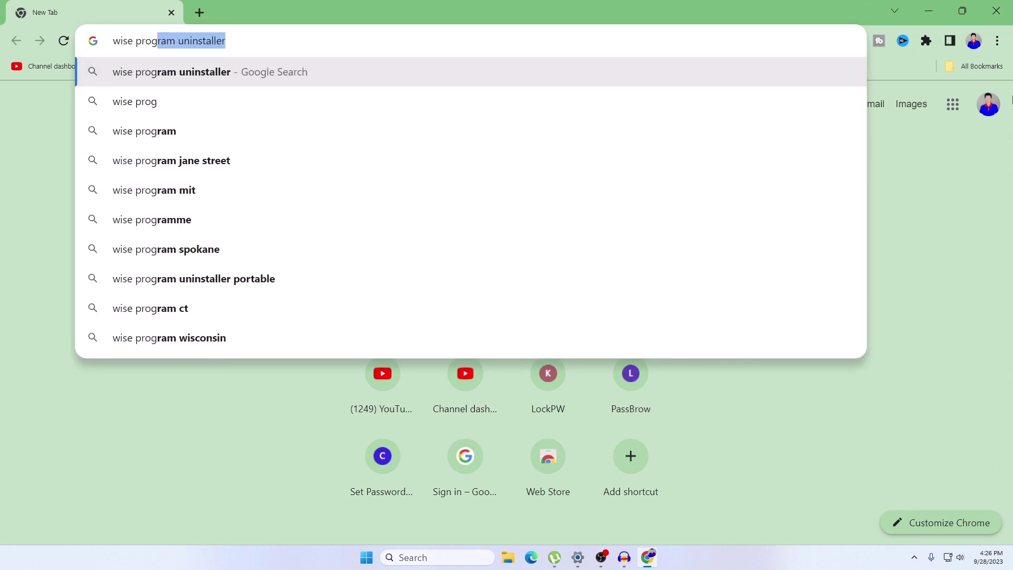
key(Up)
key(Down)
key(End)
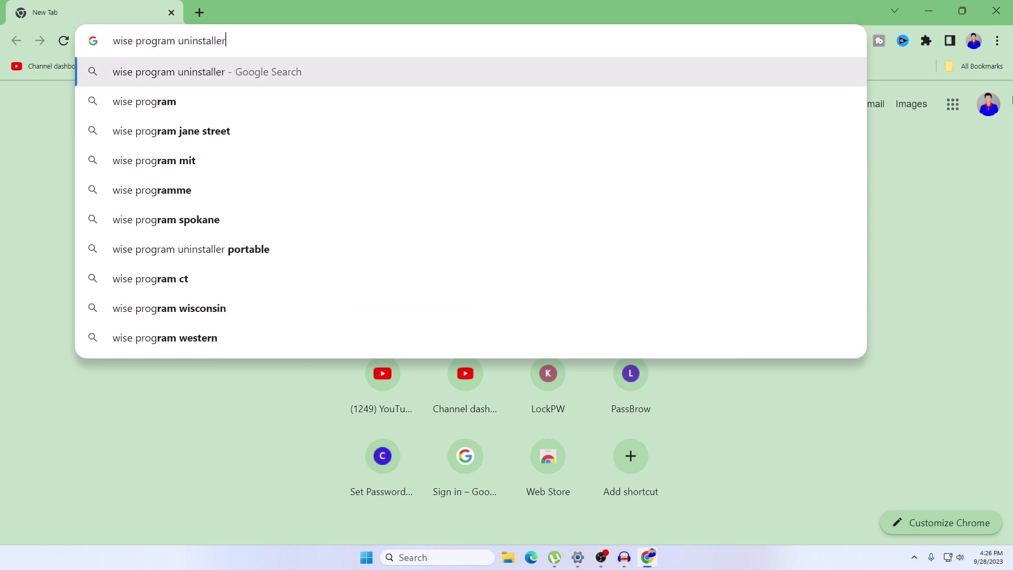
key(Return)
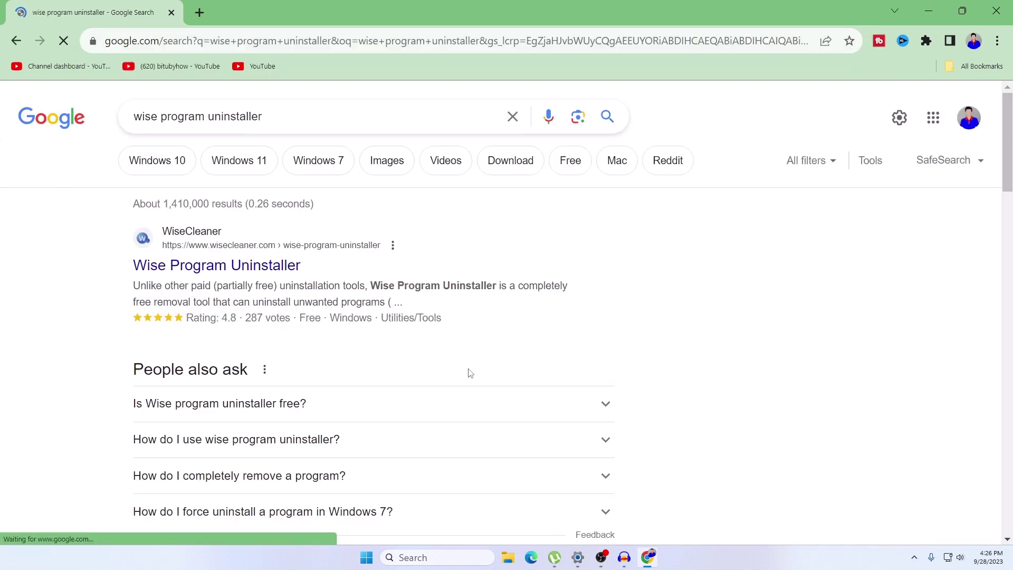
click(198, 273)
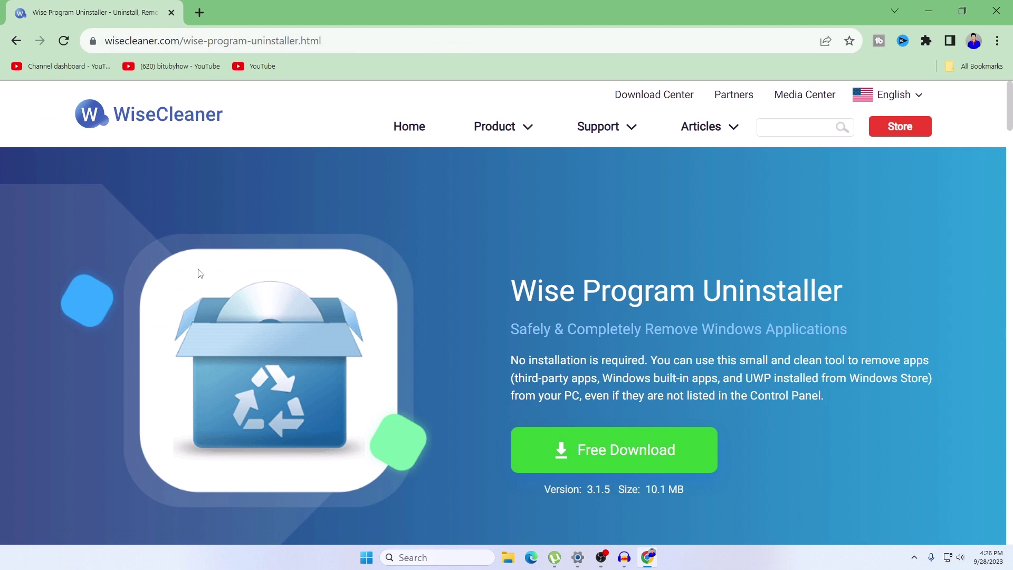
Download WPUSetup and install Wise Program Uninstaller 3.1.5, launching it at the end of setup
click(614, 458)
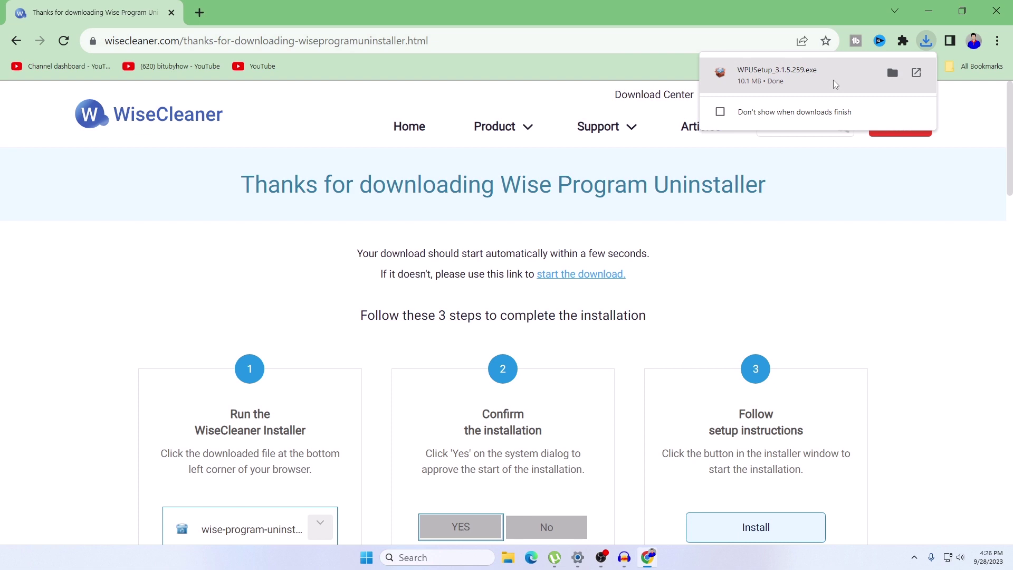
click(833, 83)
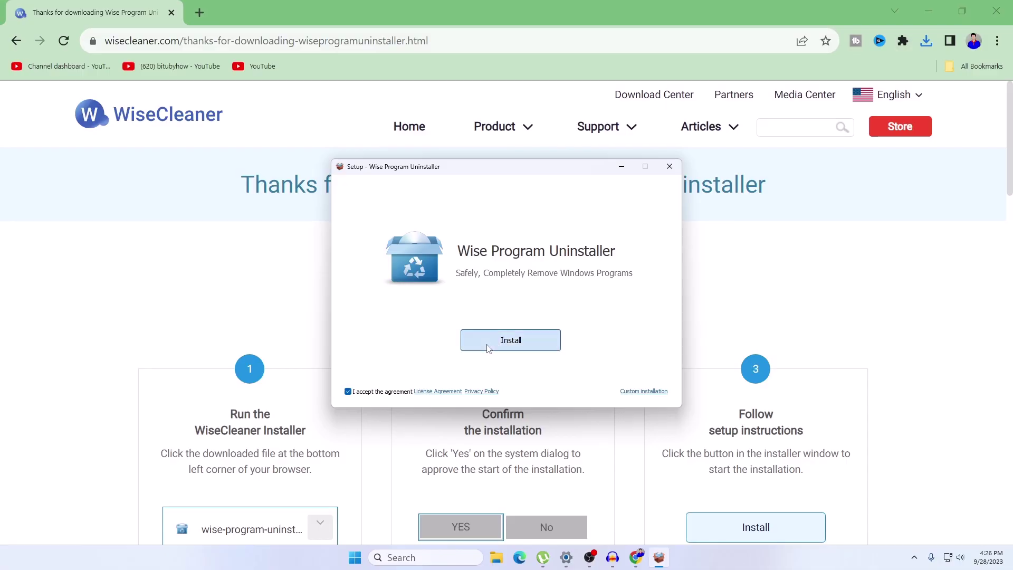
click(486, 343)
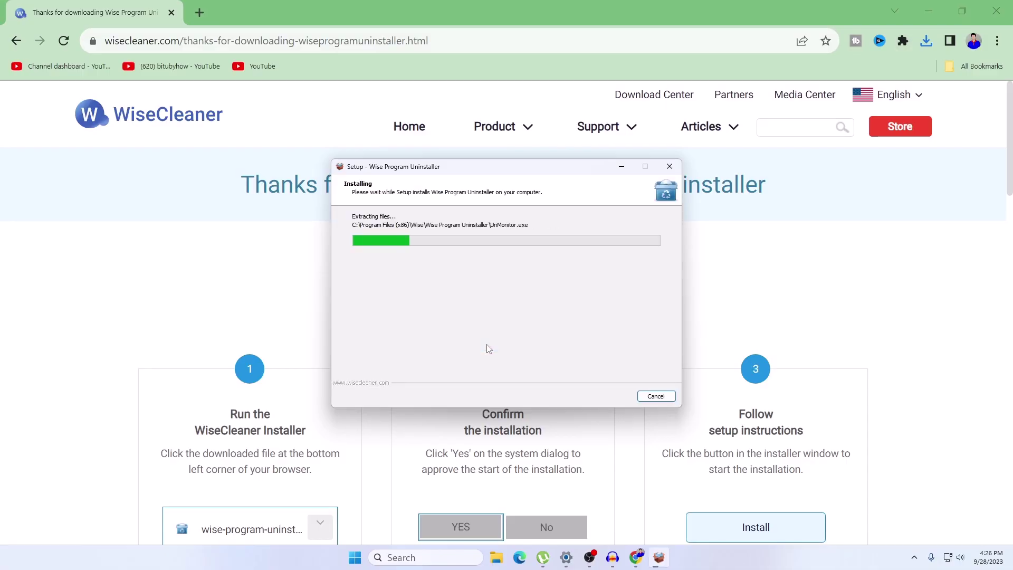
click(929, 7)
click(609, 399)
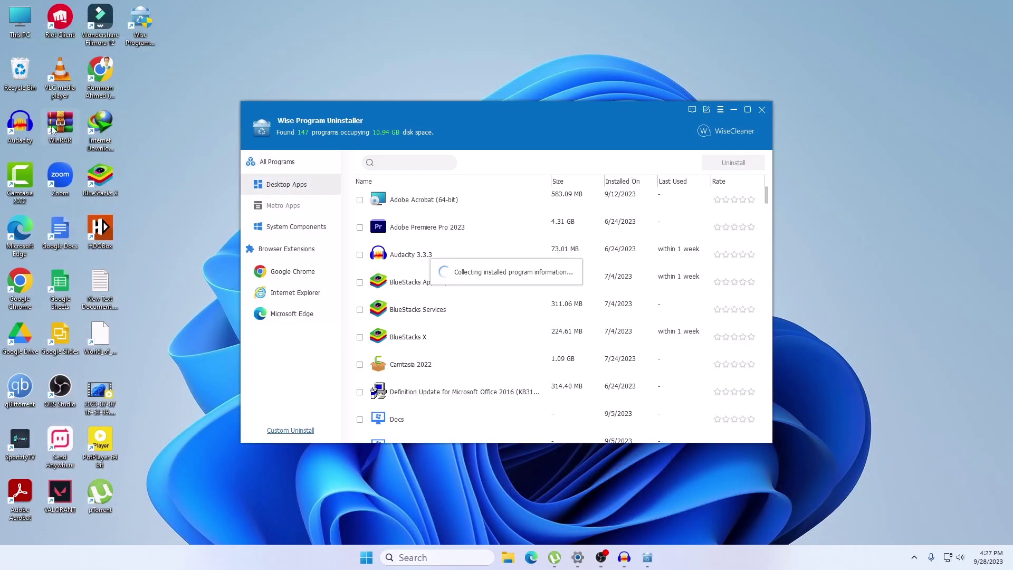
Close the uninstaller, launch Task Manager via a 'ta' search, and end the Microsoft Edge task
click(763, 110)
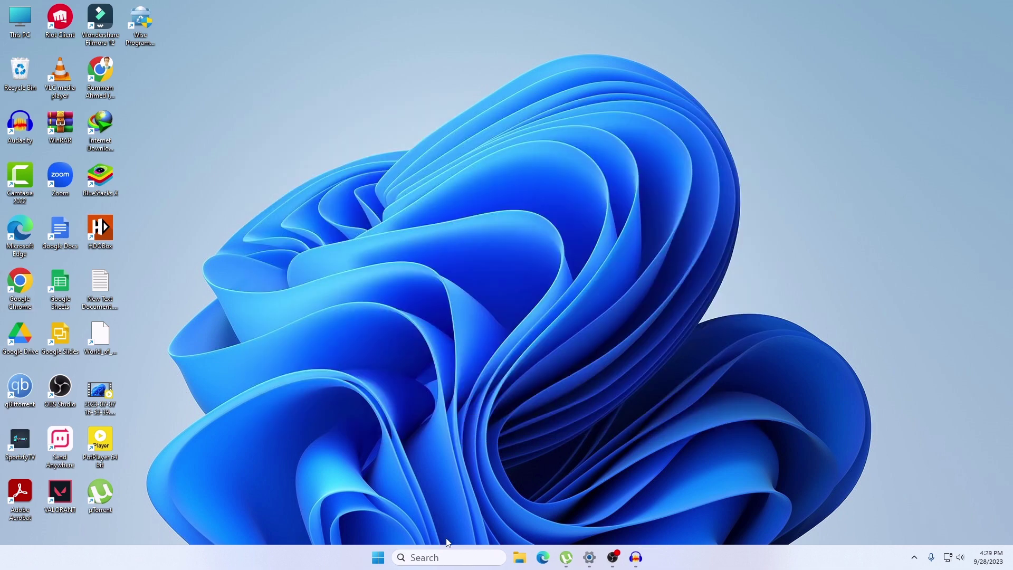
click(446, 556)
text(ta)
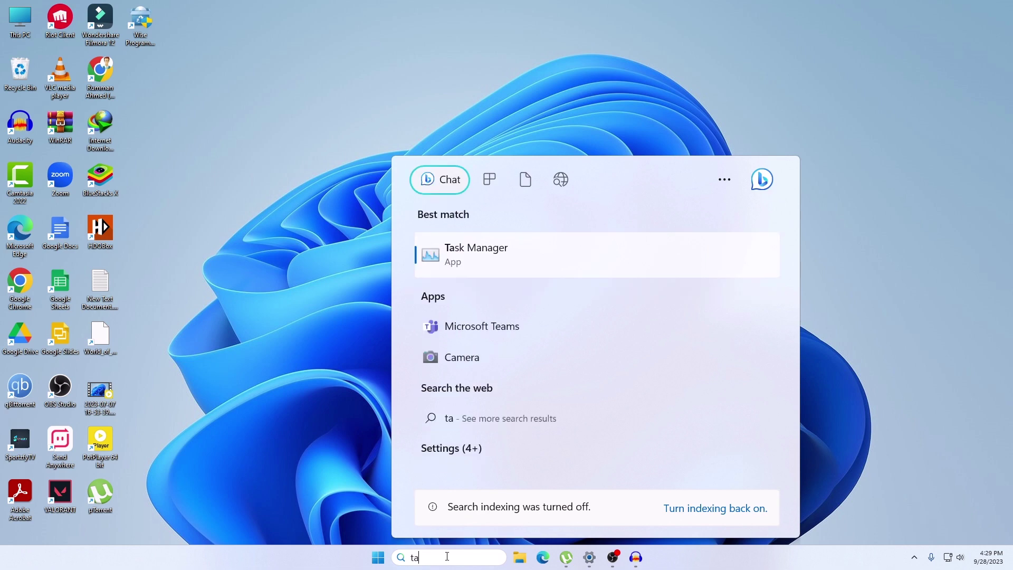
click(472, 263)
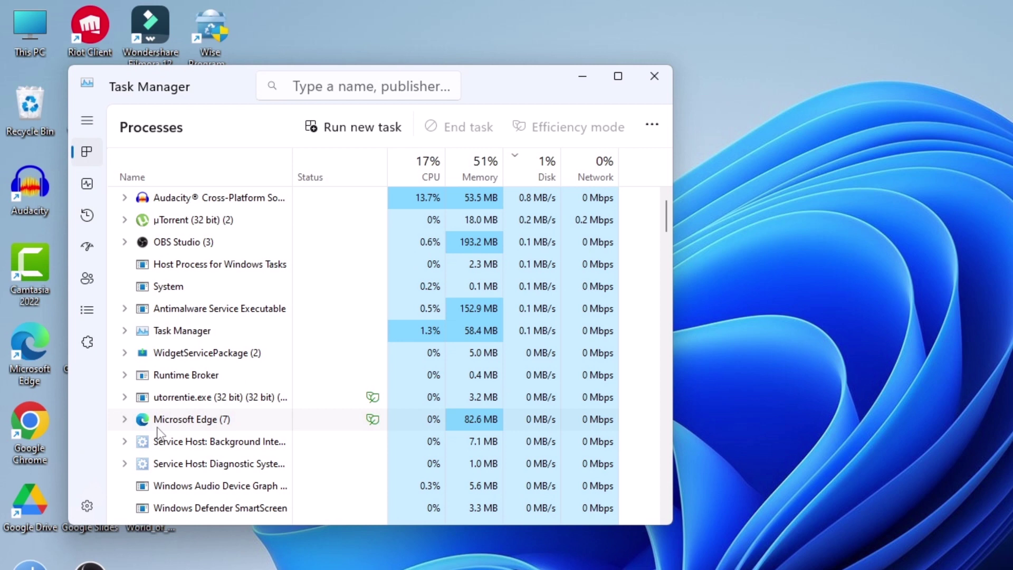
click(184, 431)
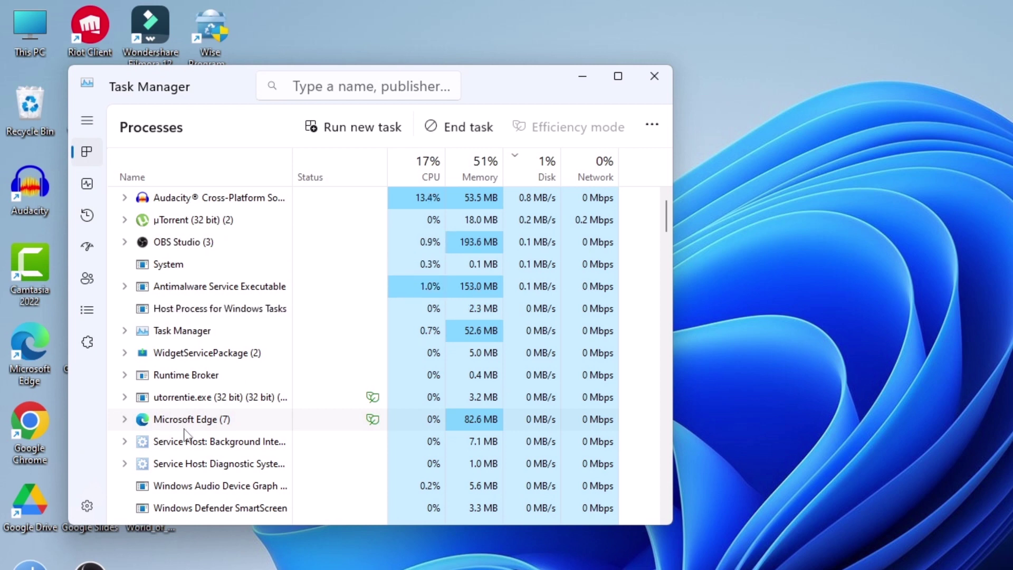
right_click(185, 431)
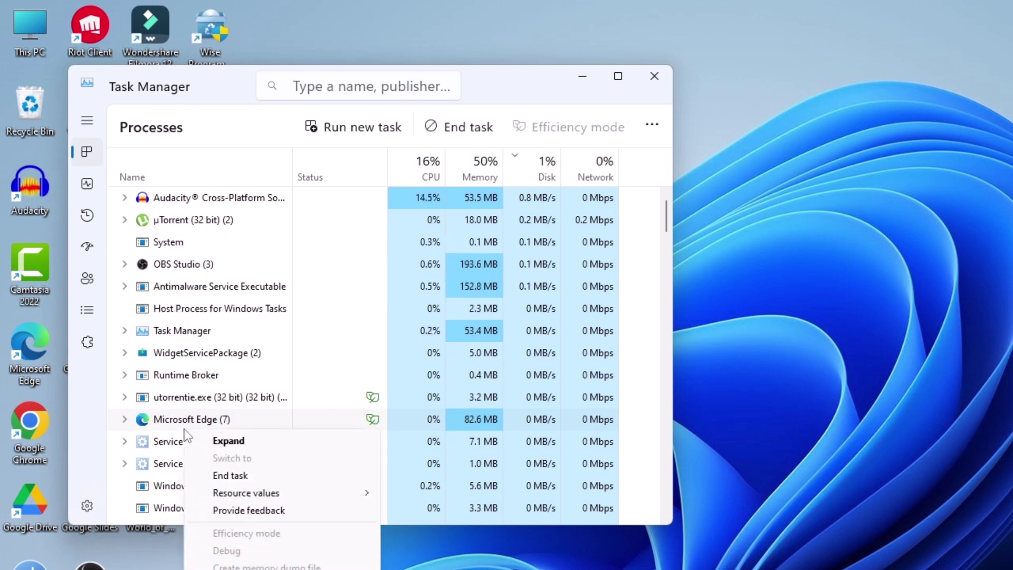
click(234, 474)
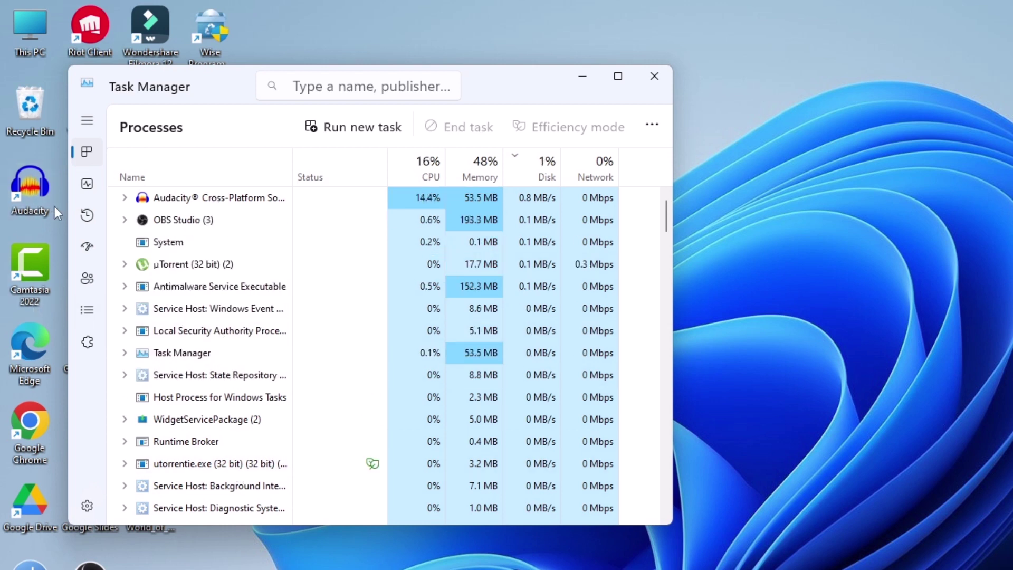
Switch Task Manager to the Details page and scroll through the running processes
click(87, 311)
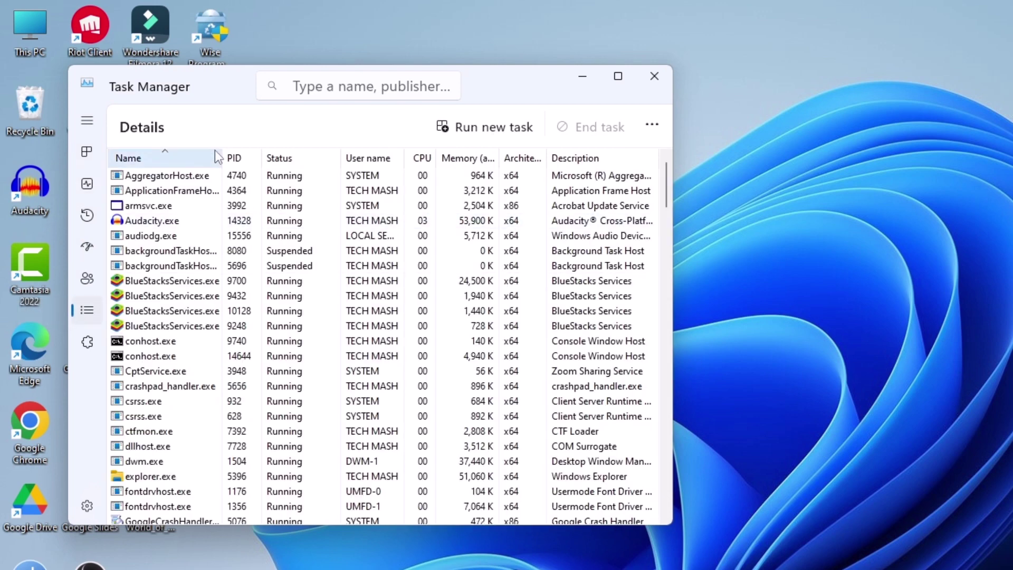
scroll(267, 370, down, 1)
scroll(267, 368, down, 3)
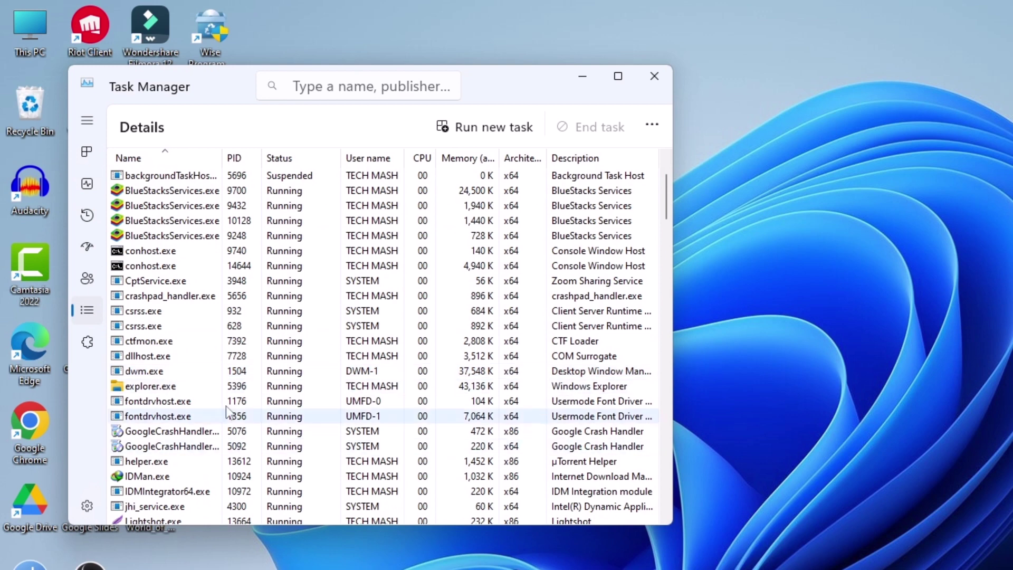
scroll(203, 389, down, 5)
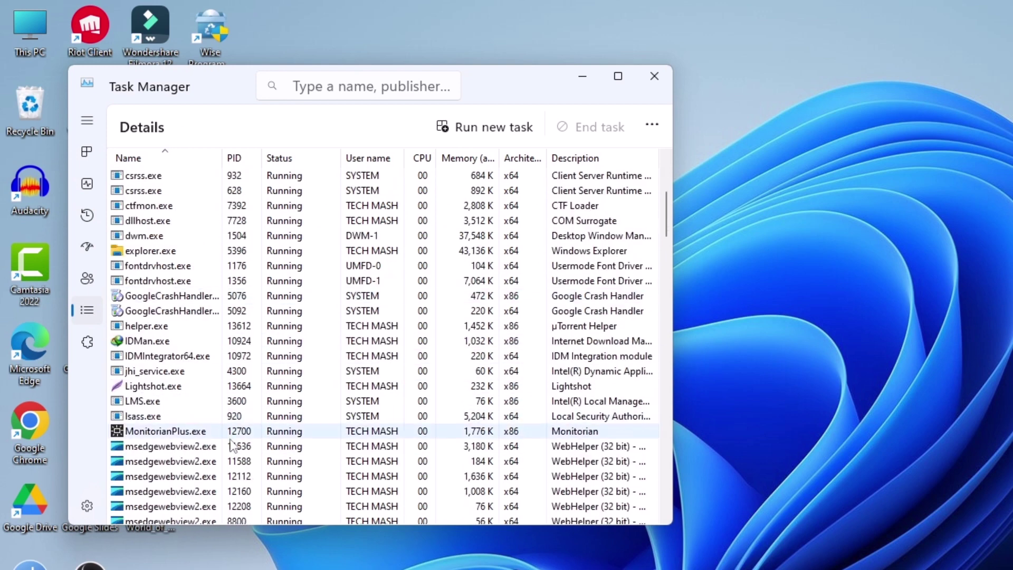
scroll(227, 446, down, 3)
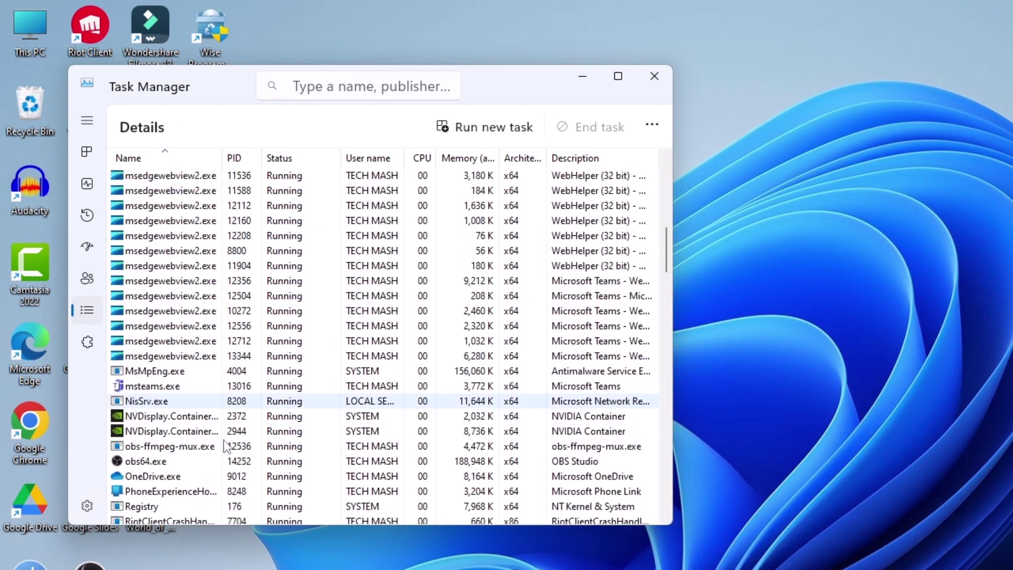
scroll(226, 445, down, 15)
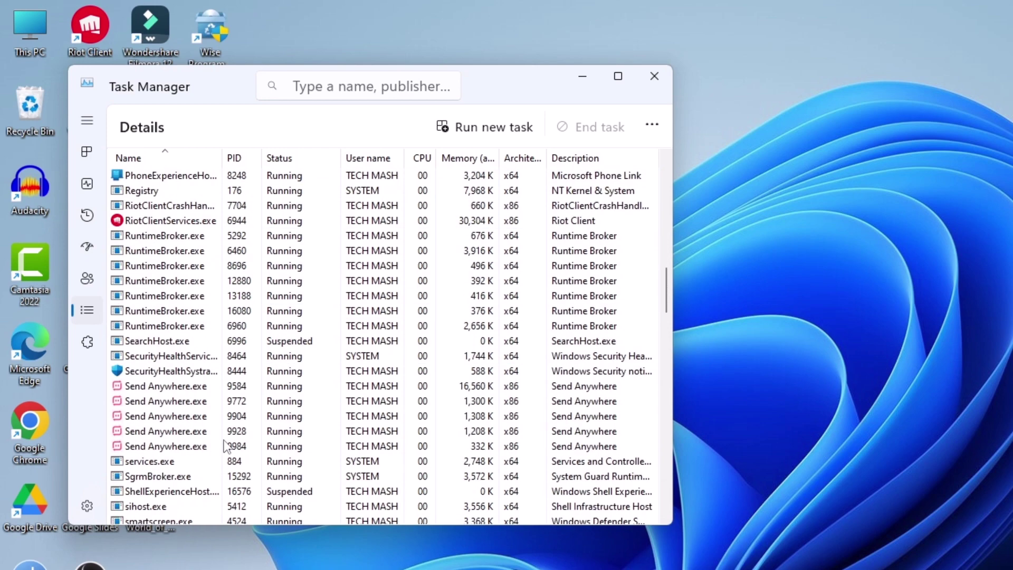
scroll(226, 445, down, 20)
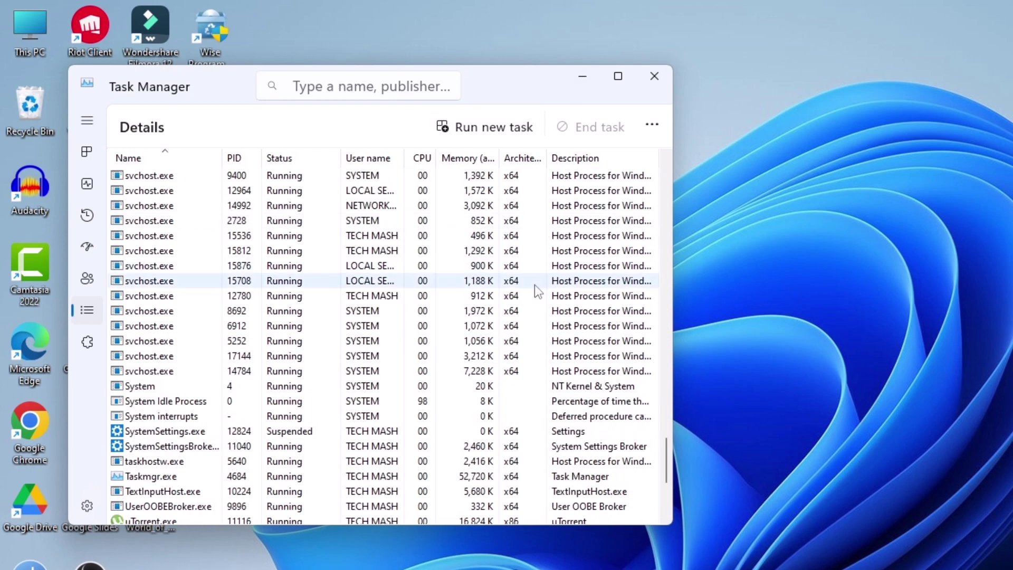
scroll(533, 284, down, 3)
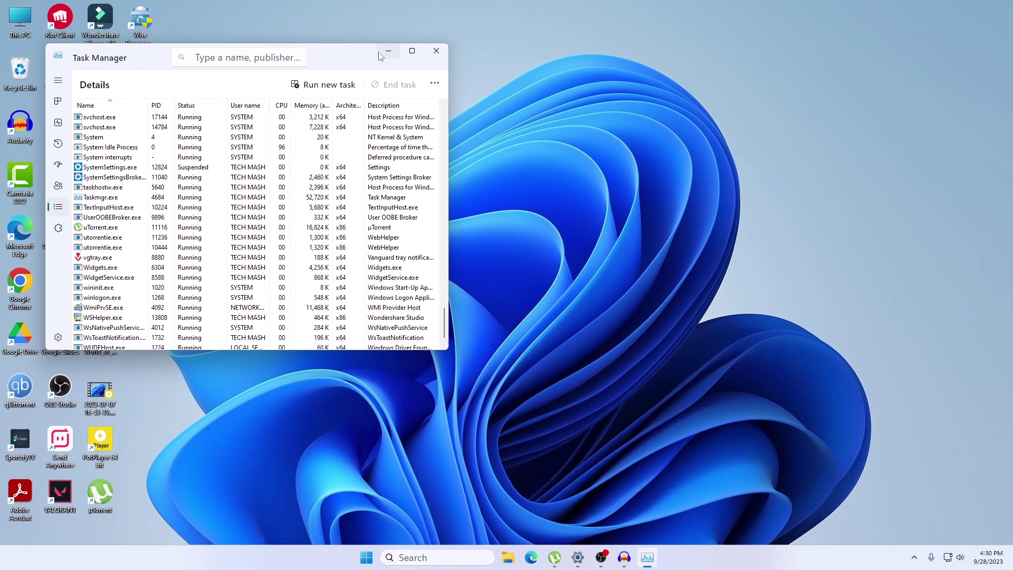
Minimize Task Manager, relaunch the uninstaller from its desktop shortcut, and scroll to Microsoft Edge (677.12 MB)
click(495, 66)
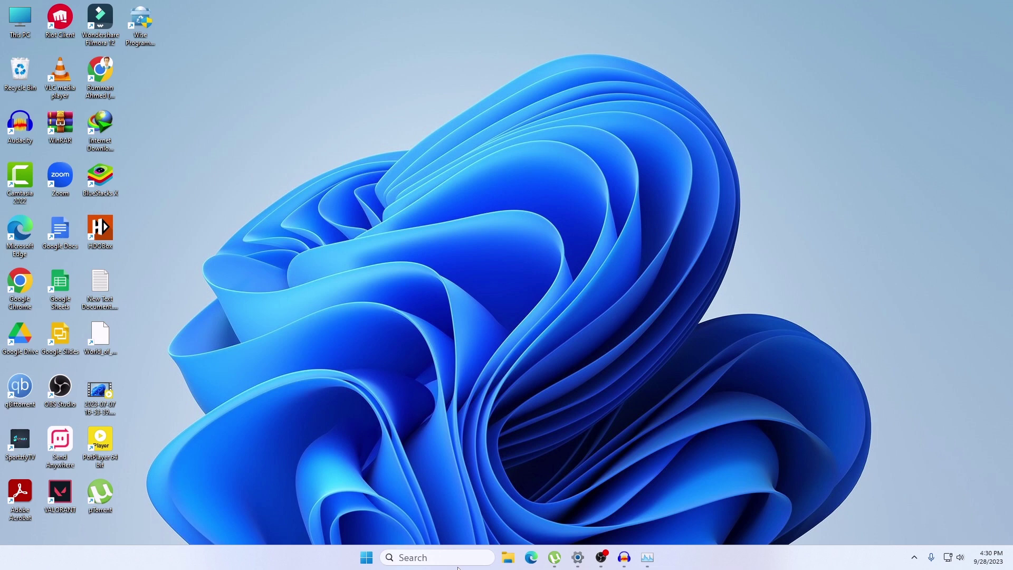
double_click(141, 31)
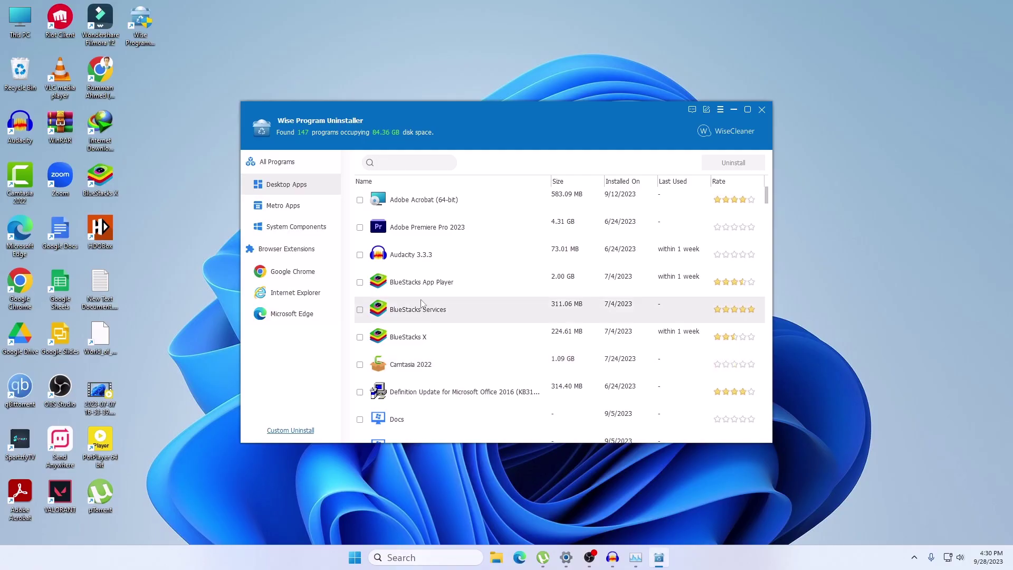
scroll(512, 330, down, 5)
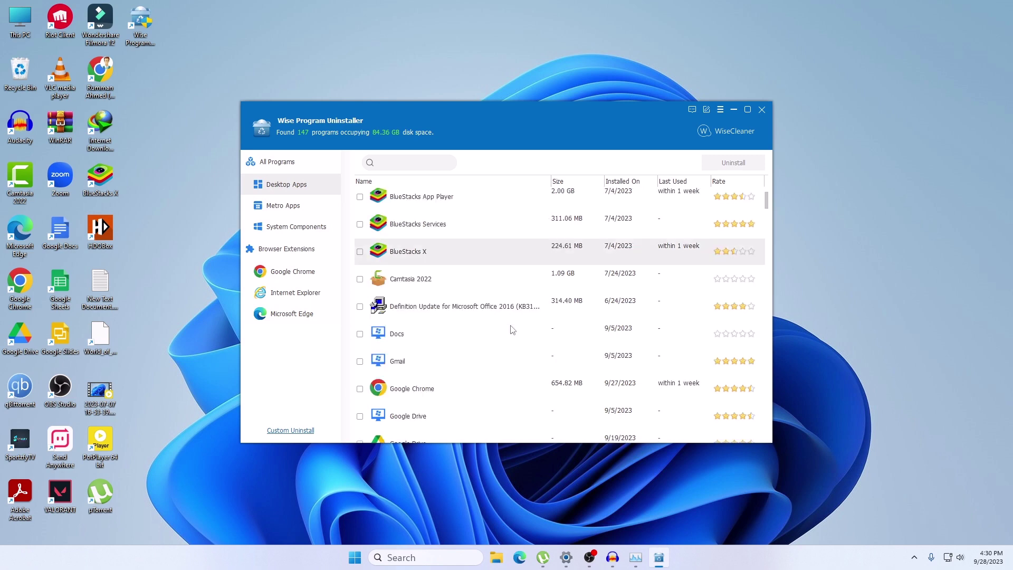
scroll(511, 330, down, 3)
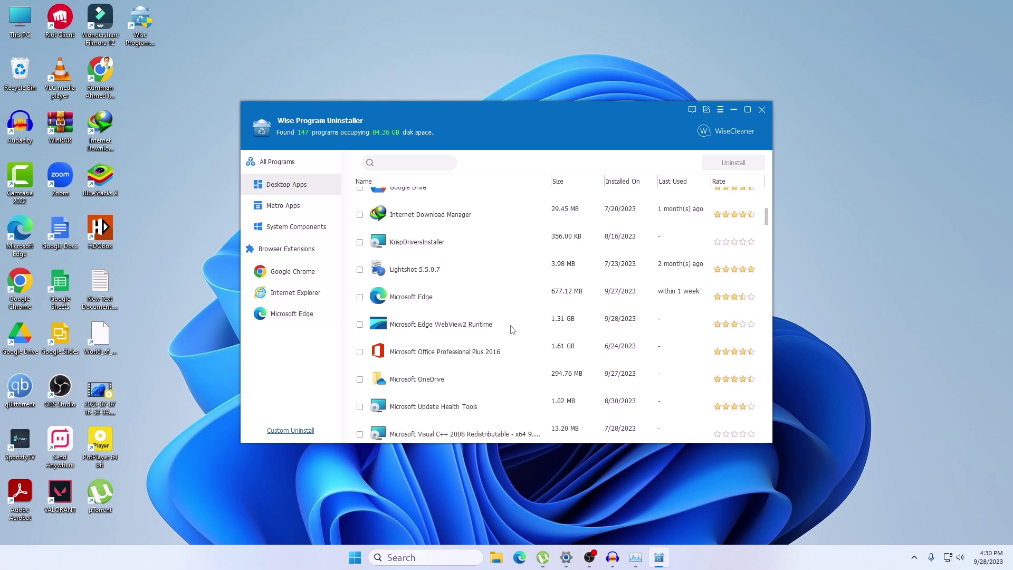
scroll(512, 330, down, 2)
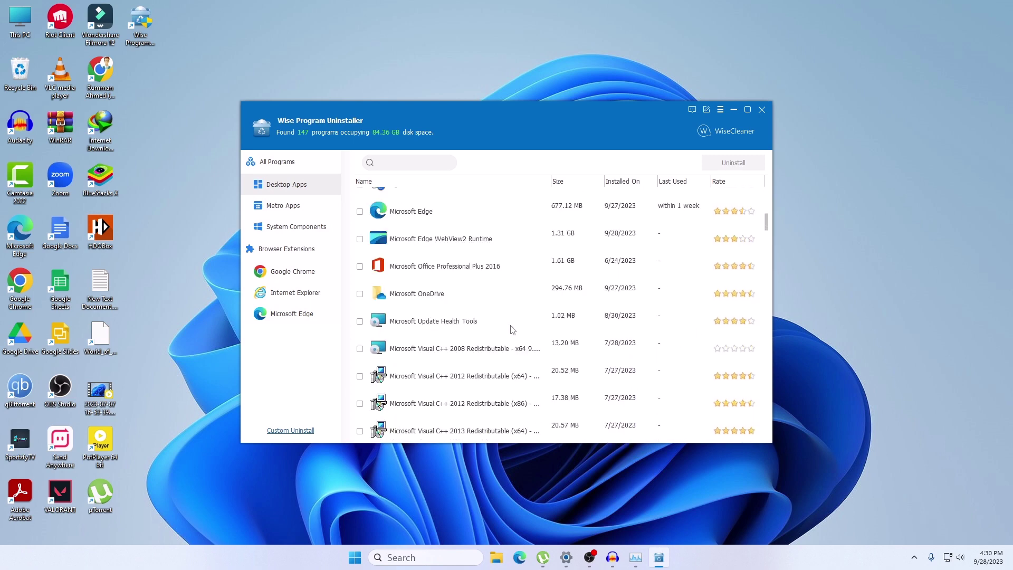
scroll(511, 329, up, 1)
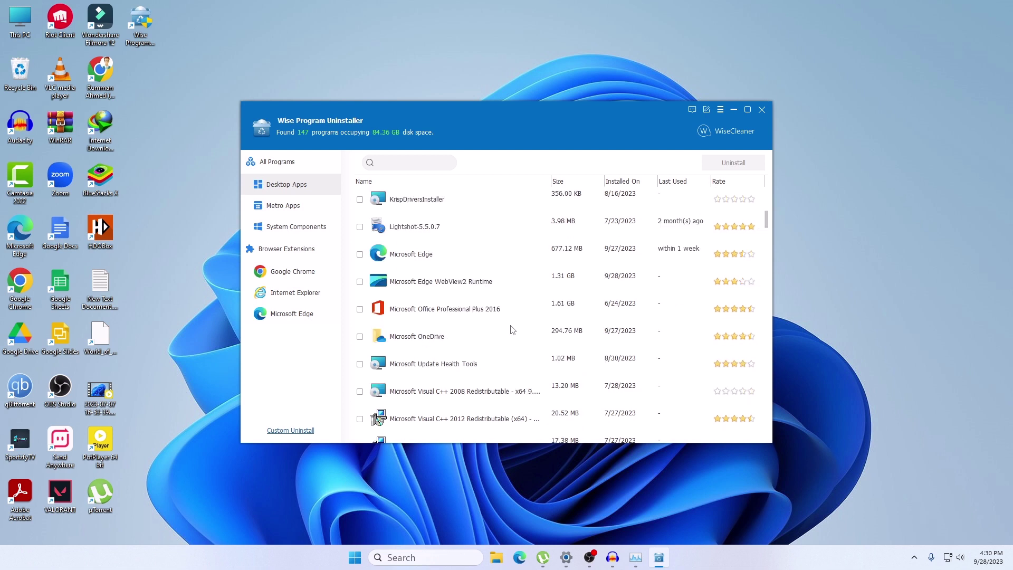
Force-uninstall Microsoft Edge, confirming the warning and removing its leftover files and registry entries
click(360, 255)
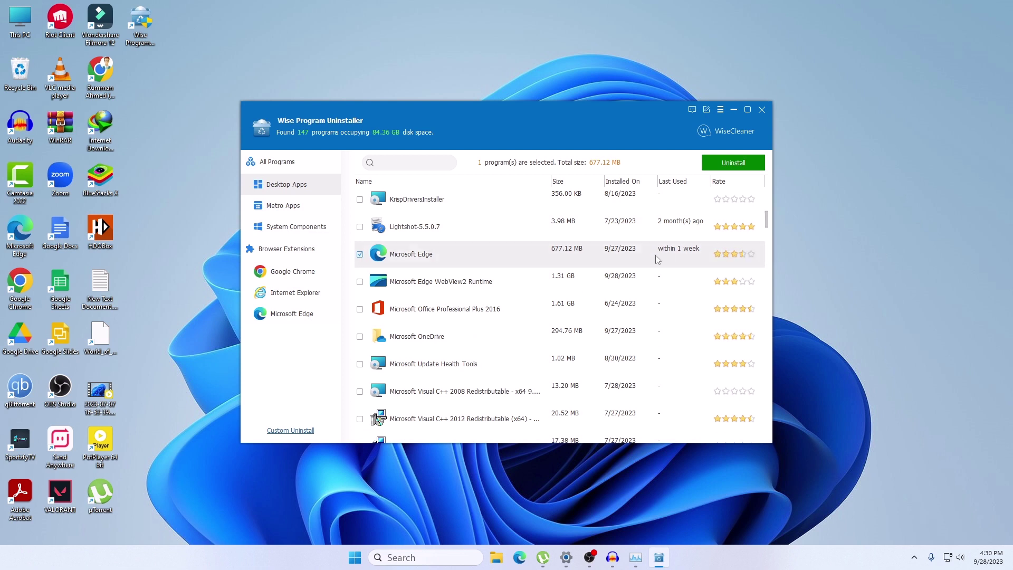
right_click(391, 257)
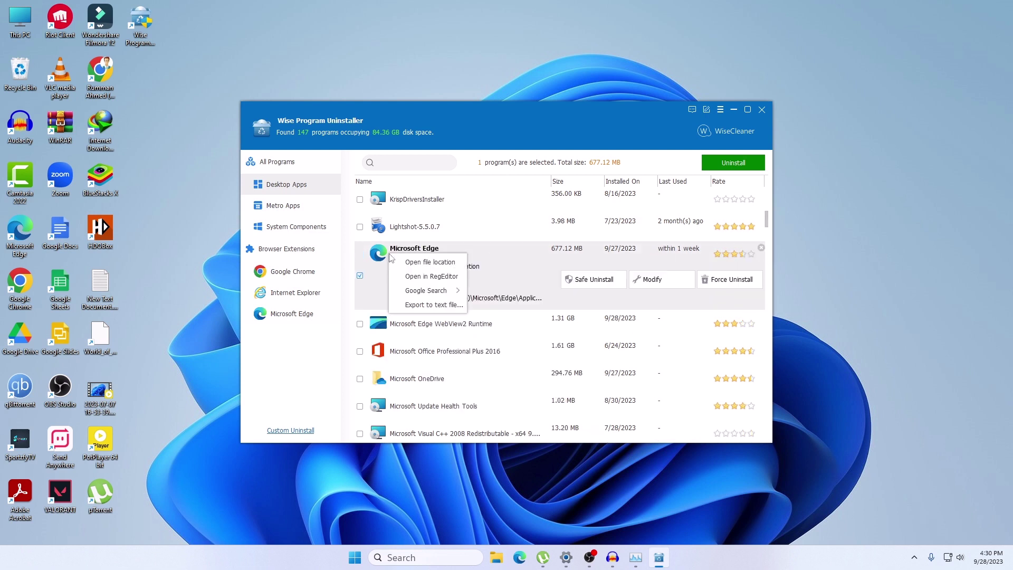
click(726, 284)
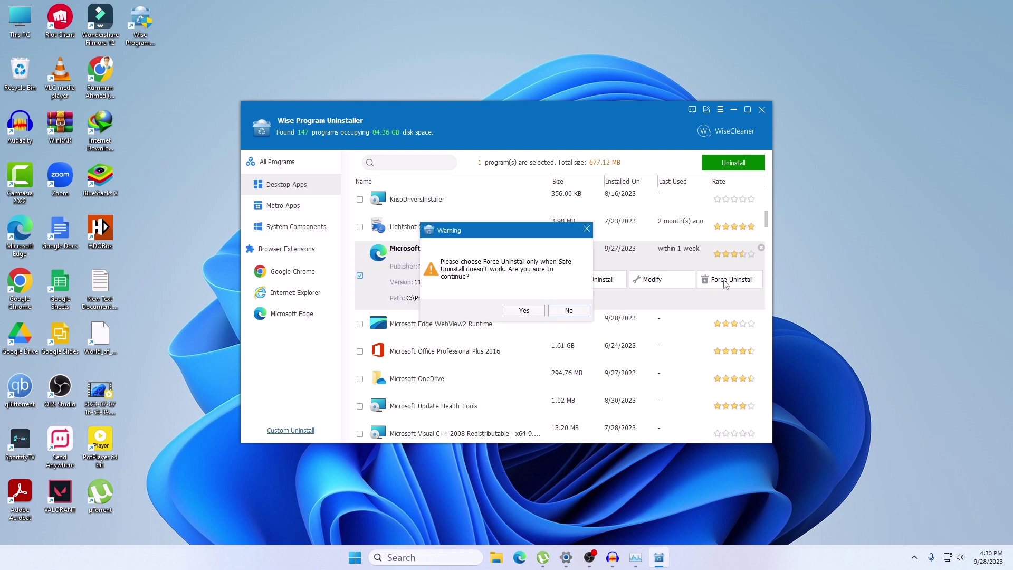
click(523, 311)
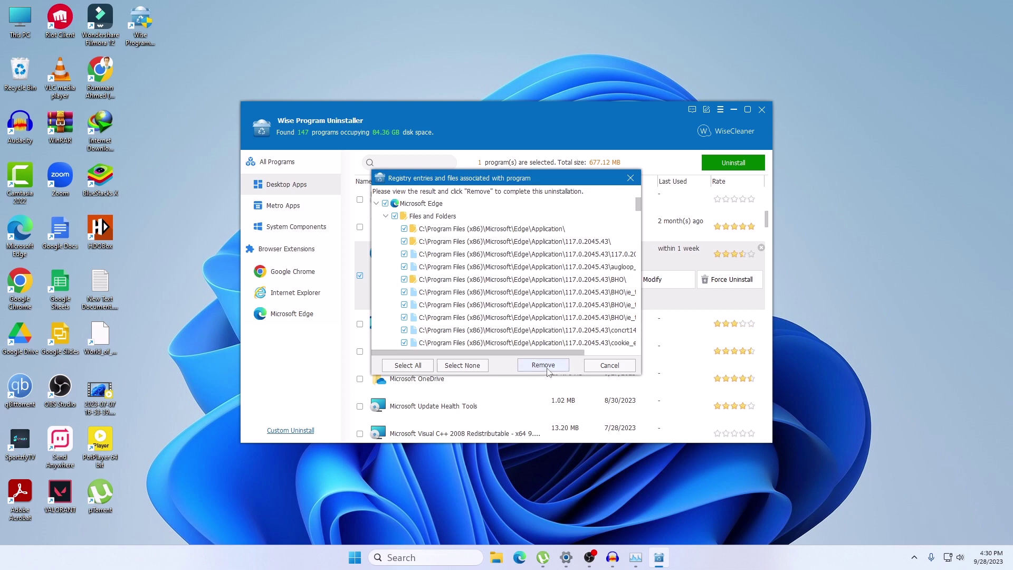
click(543, 365)
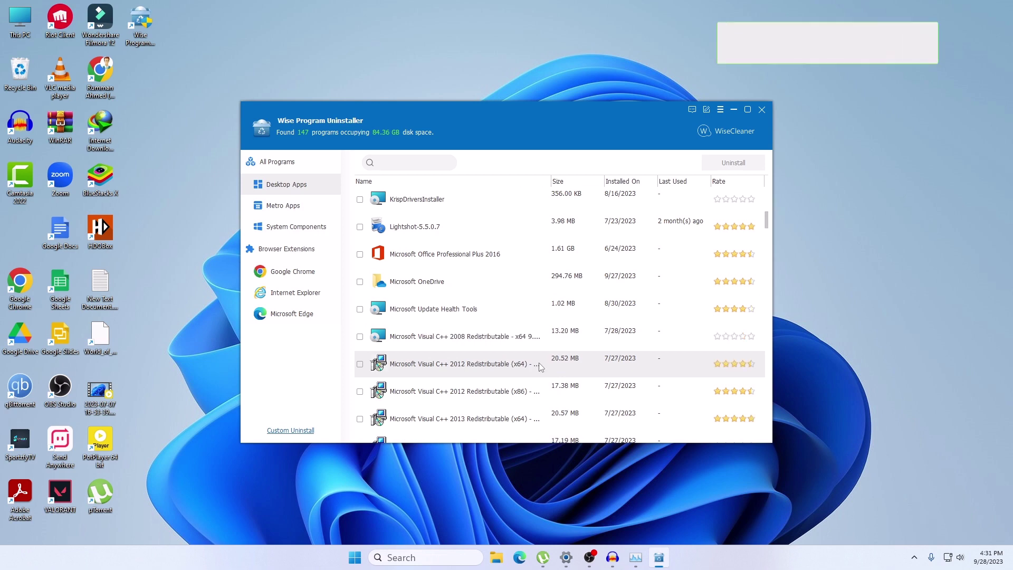
Hide the uninstaller, search for 'edge', and remove the broken Edge shortcut from the taskbar
click(733, 109)
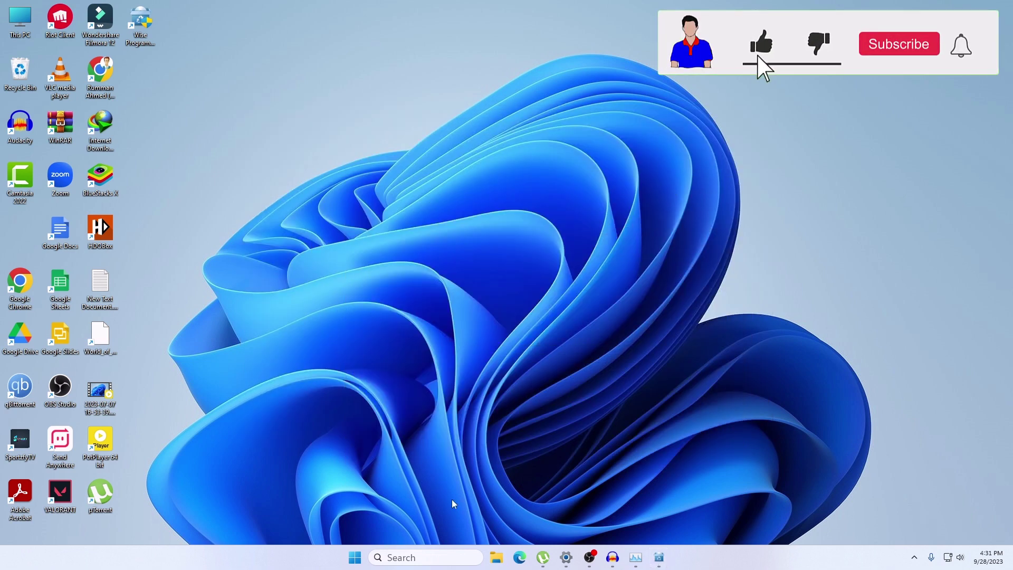
click(418, 554)
text(edge)
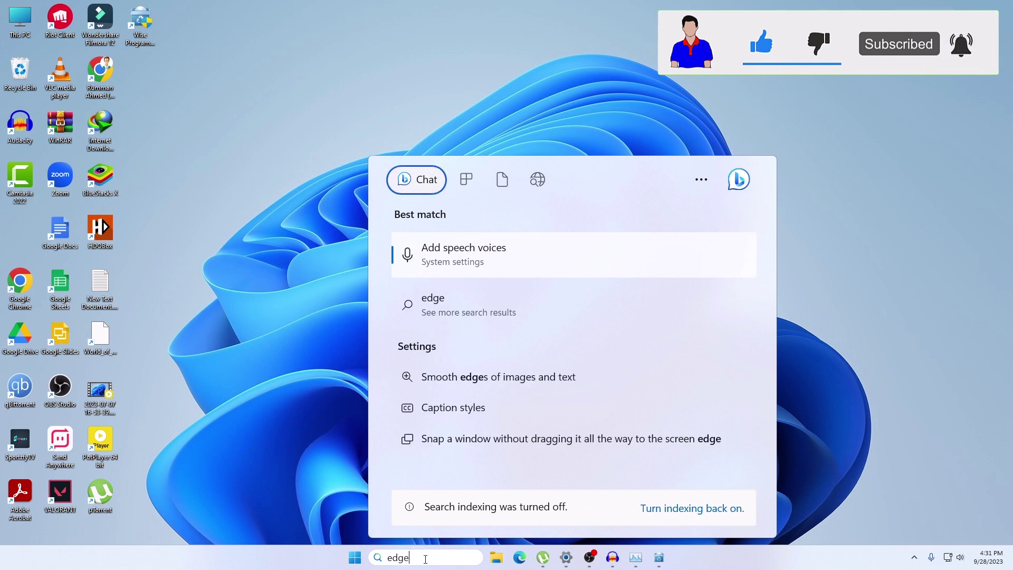
click(519, 558)
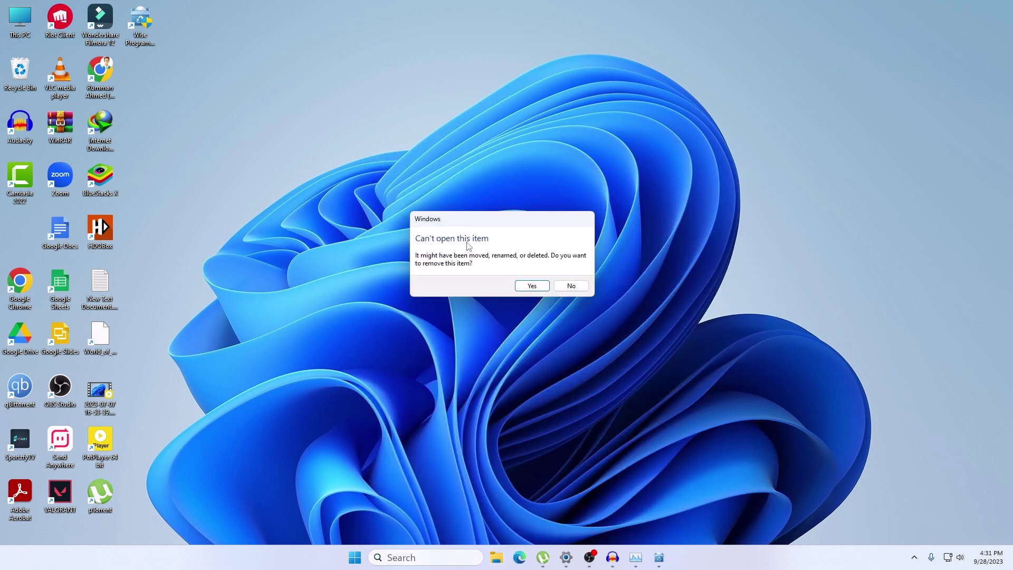
click(571, 286)
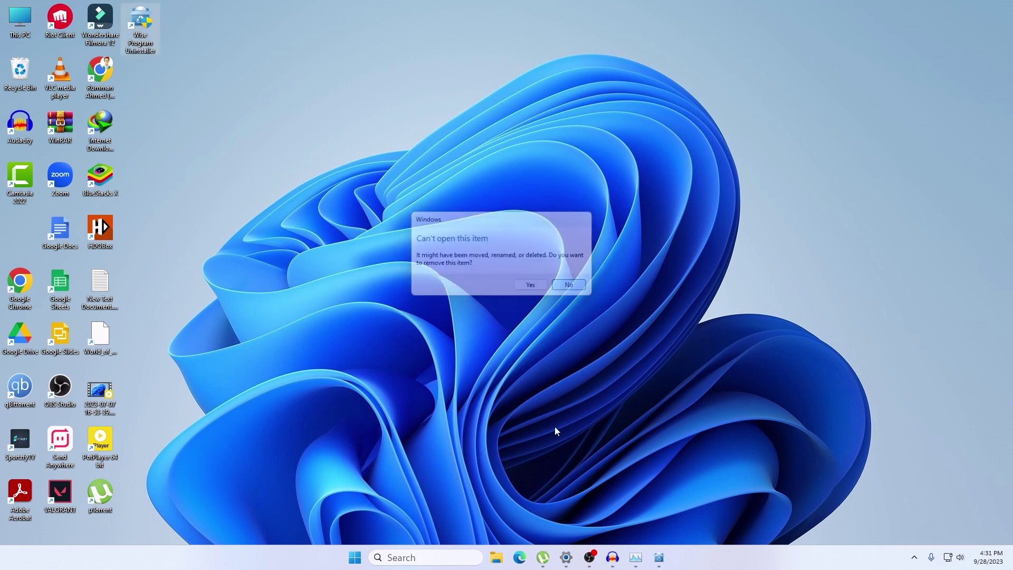
click(519, 557)
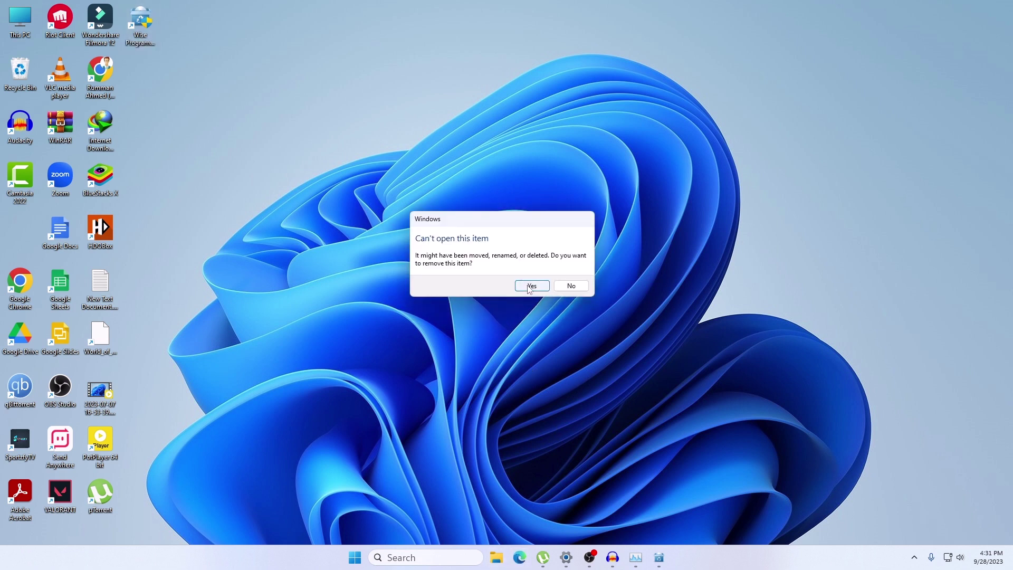
click(530, 285)
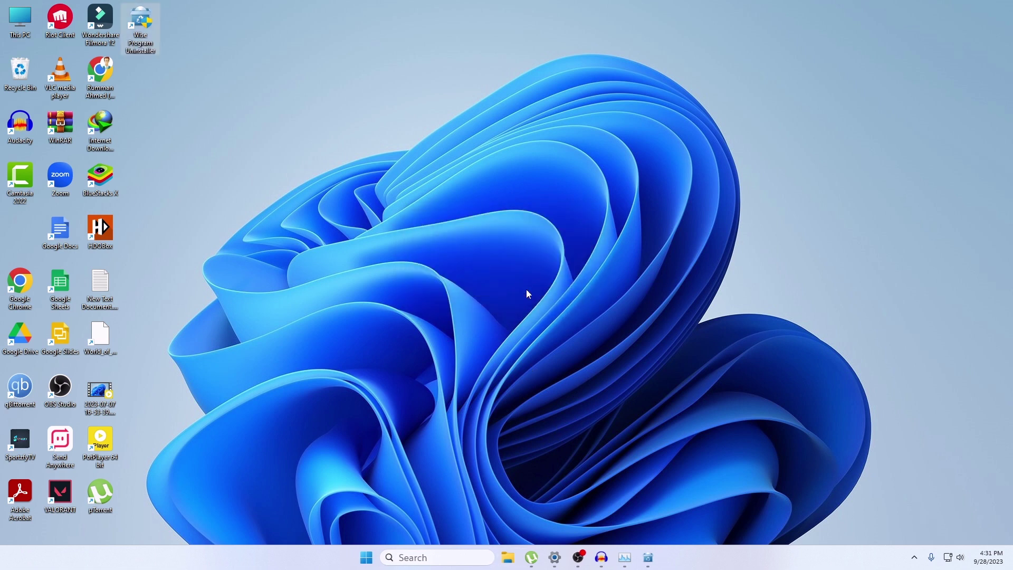
Close the search panel and open This PC in File Explorer
click(409, 557)
click(298, 291)
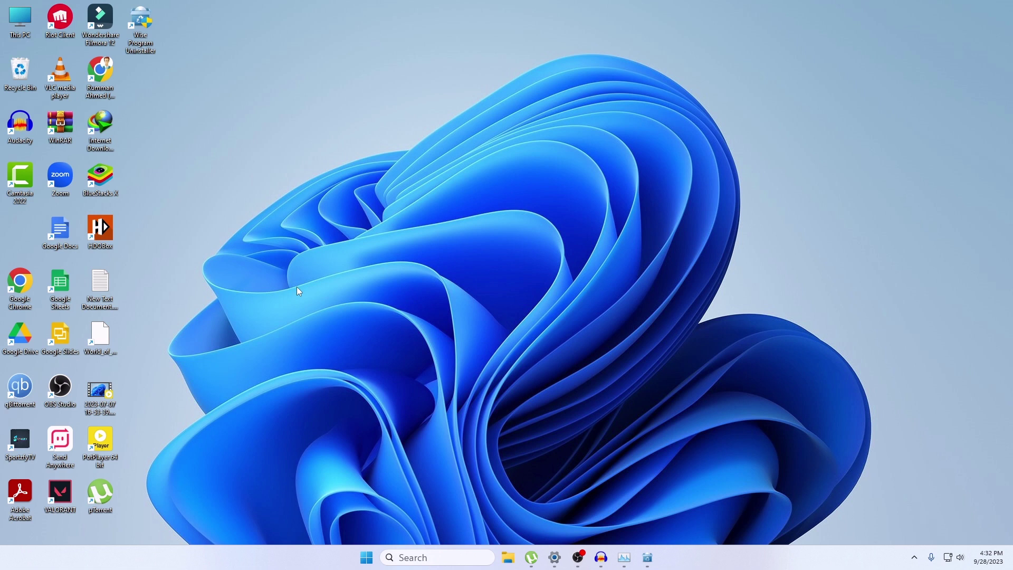
double_click(23, 20)
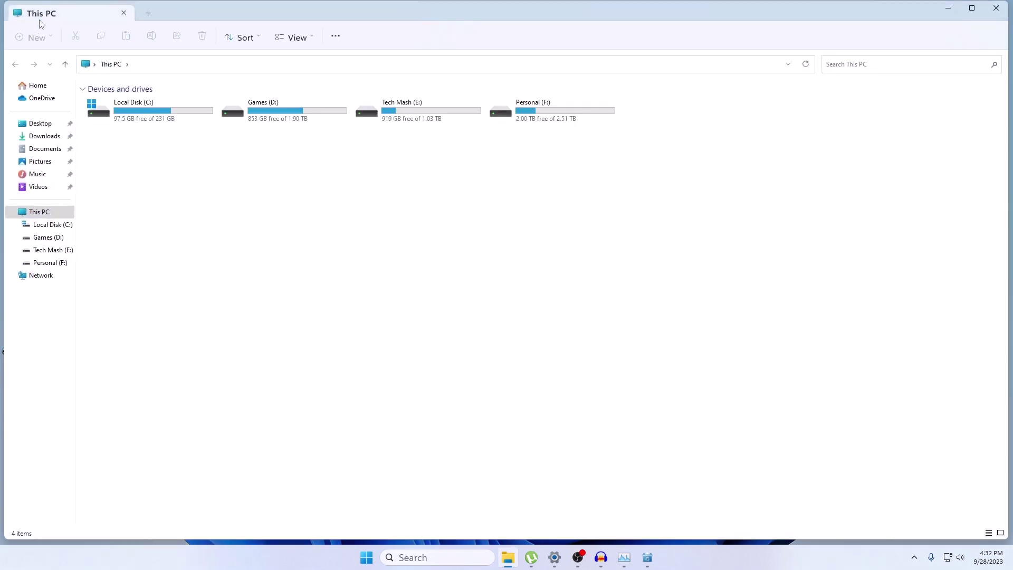
Delete the Edge folders in C:\Program Files (x86)\Microsoft, granting administrator permission
double_click(177, 119)
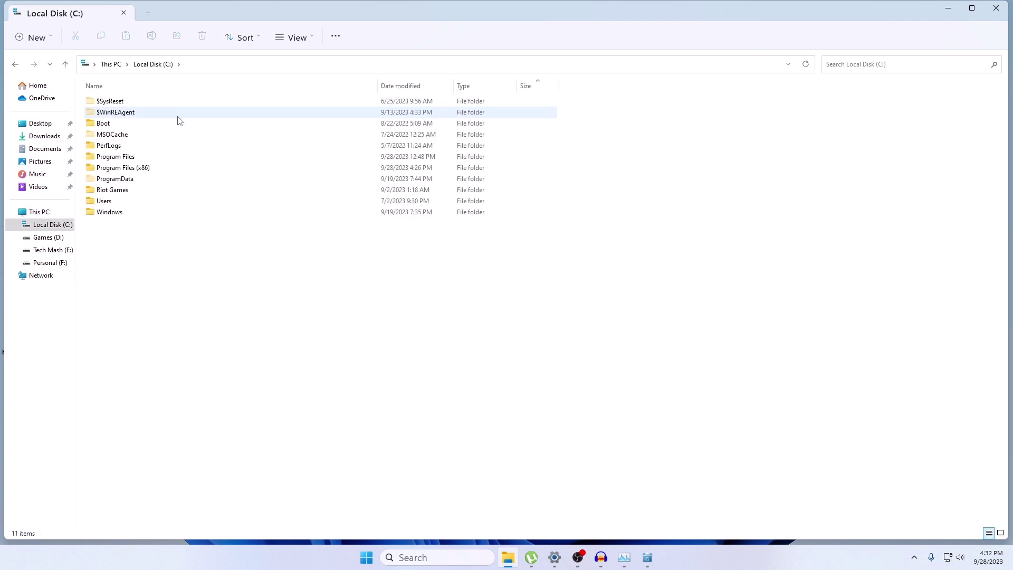
double_click(183, 168)
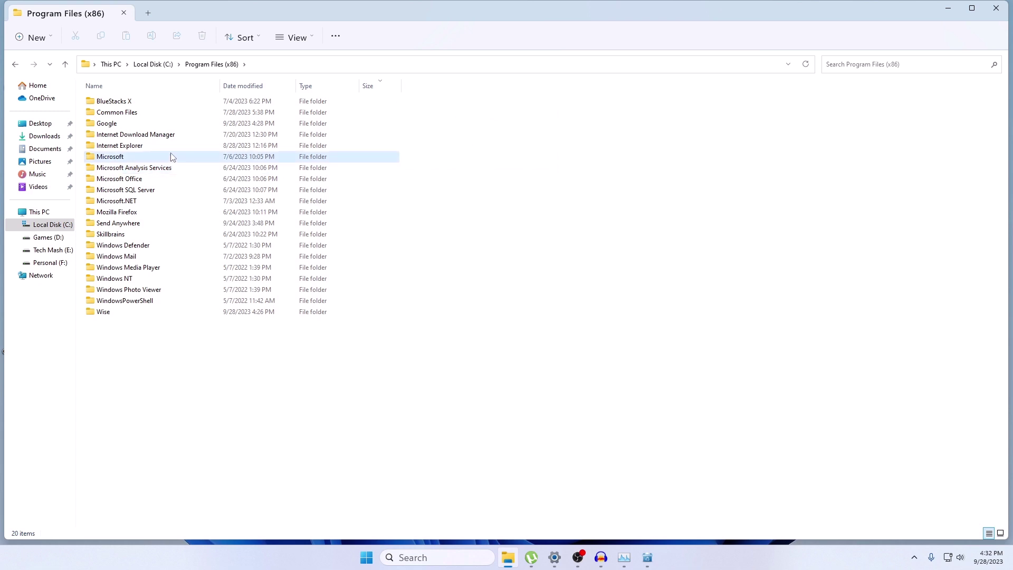
double_click(171, 157)
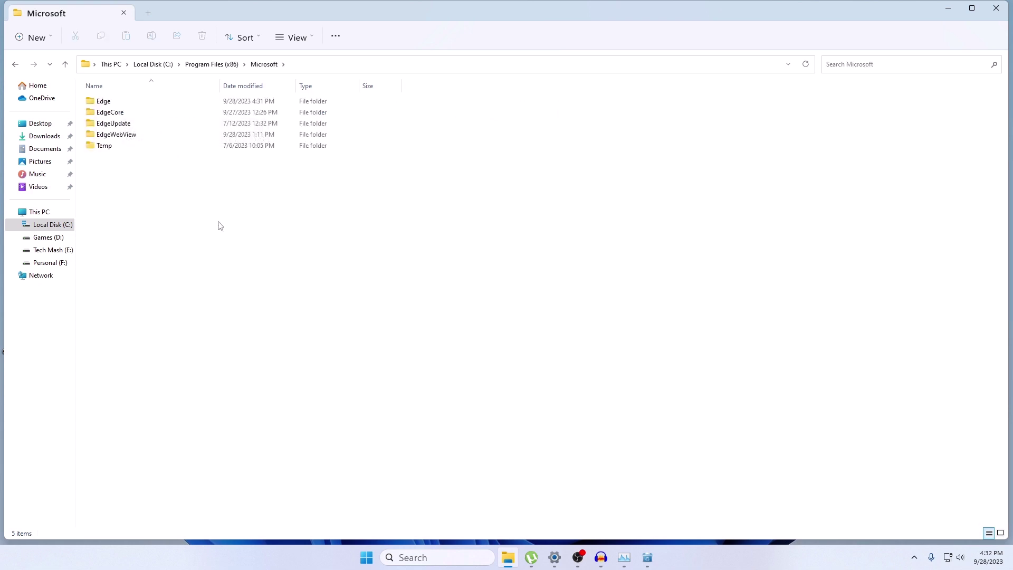
click(136, 104)
ctrl+click(125, 124)
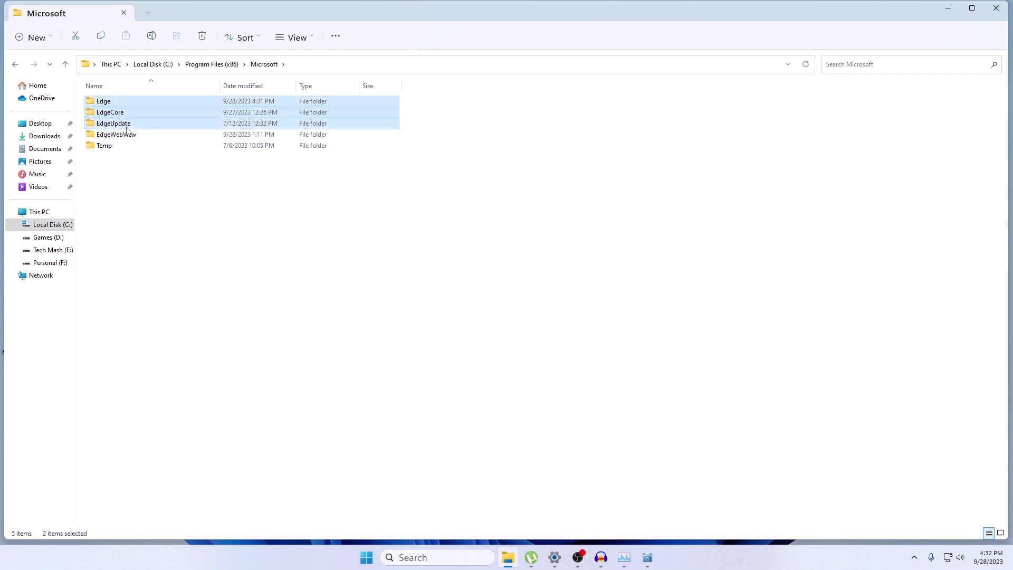
ctrl+click(124, 136)
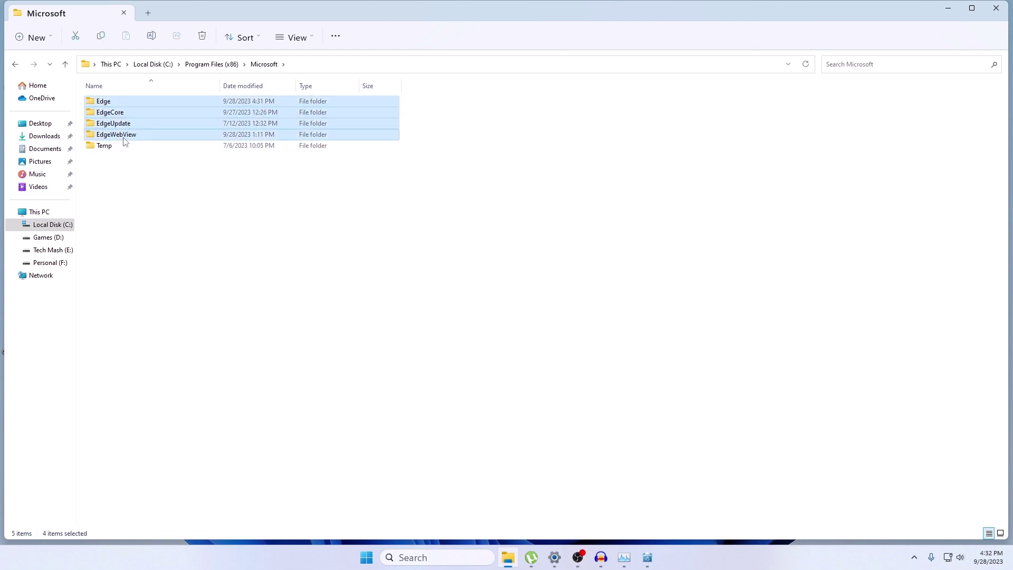
key(Delete)
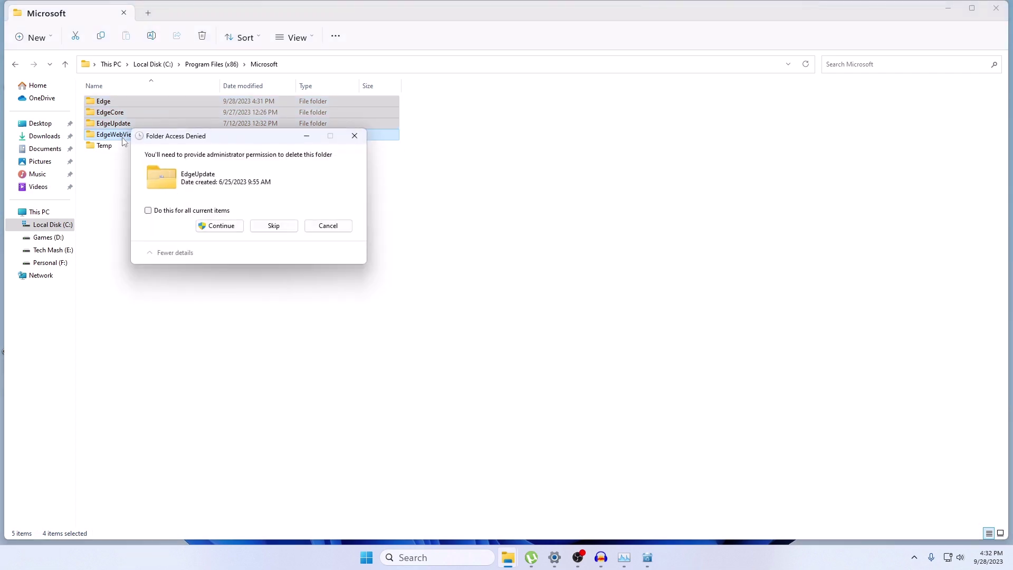
click(220, 226)
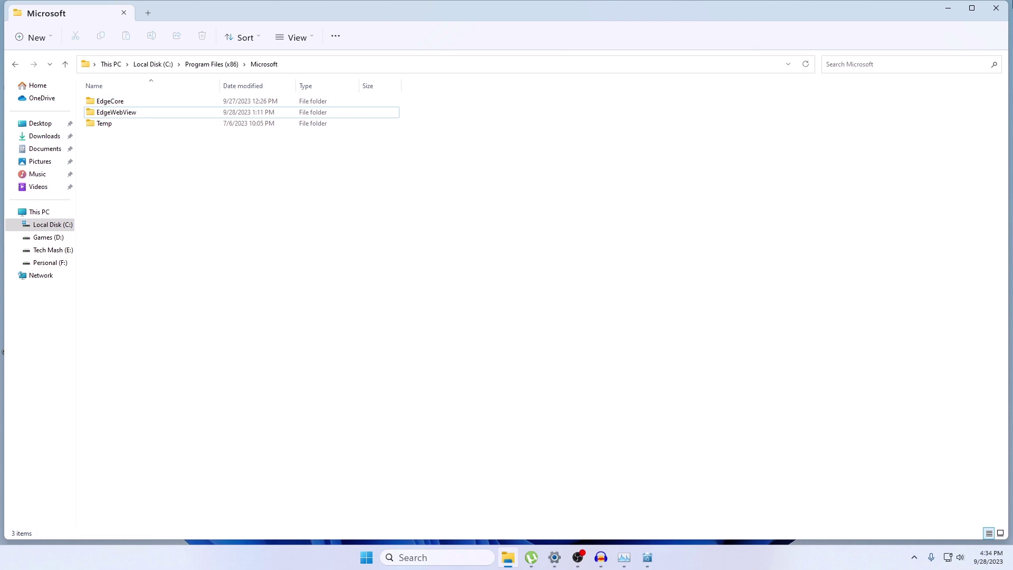
Reopen This PC and browse to the C:\Windows\SystemApps folder
click(953, 12)
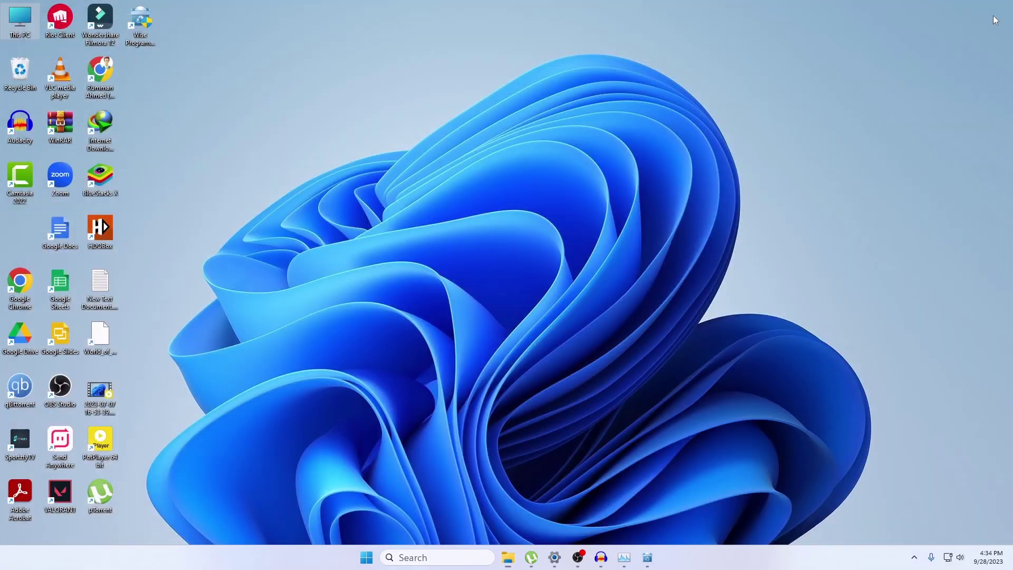
double_click(28, 31)
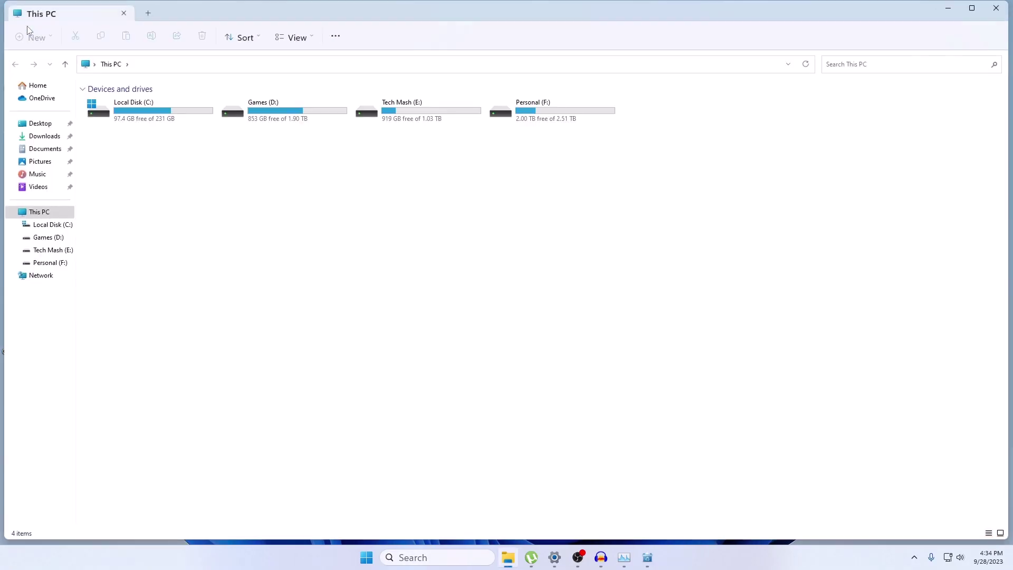
double_click(124, 113)
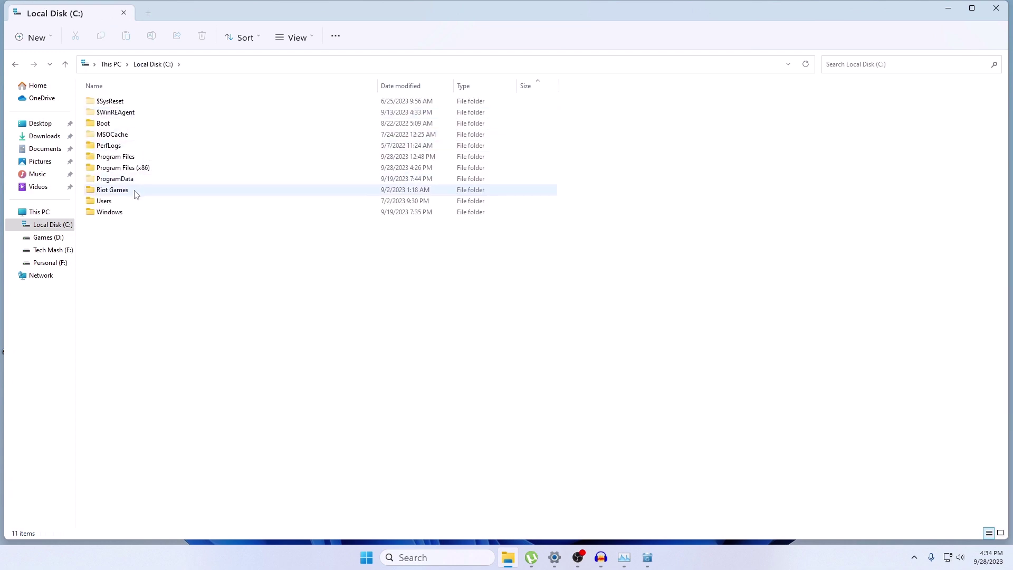
double_click(111, 213)
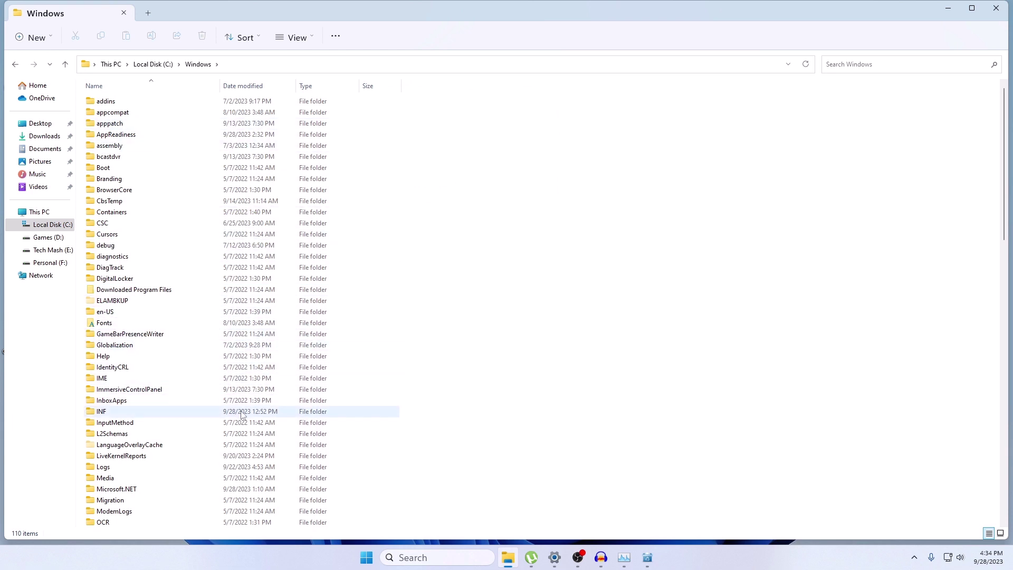
scroll(235, 457, down, 6)
scroll(234, 457, down, 4)
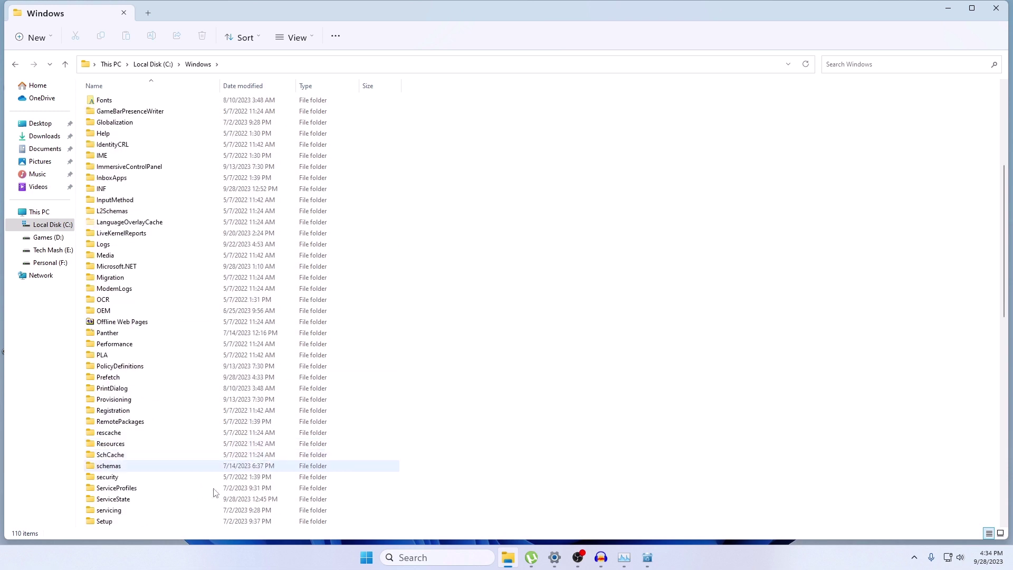
scroll(180, 524, down, 1)
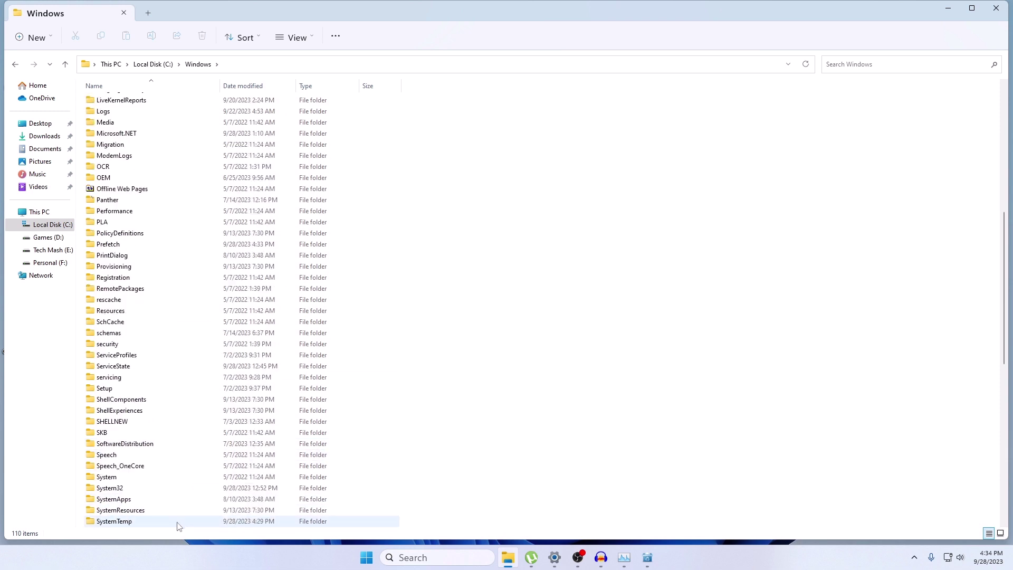
scroll(155, 523, down, 1)
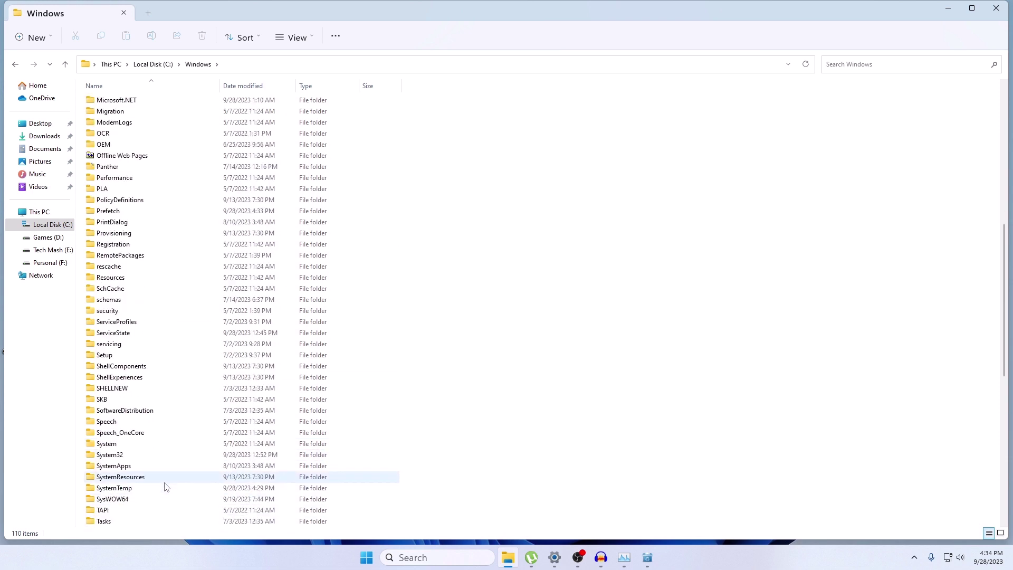
double_click(159, 468)
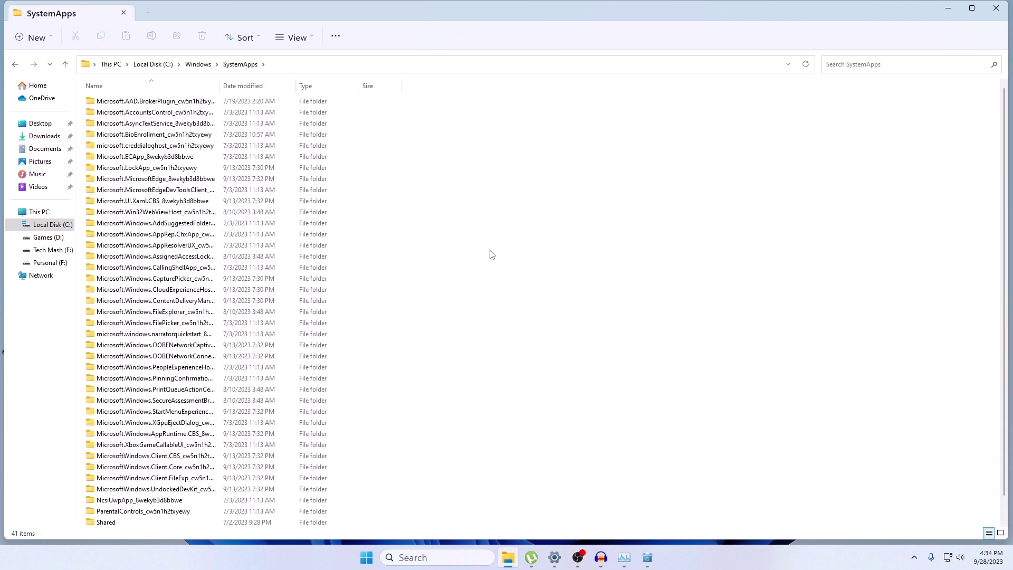
Try deleting the MicrosoftEdge and EdgeDevToolsClient app folders, then dismiss the access-denied warning
key(ctrl+KP_Add)
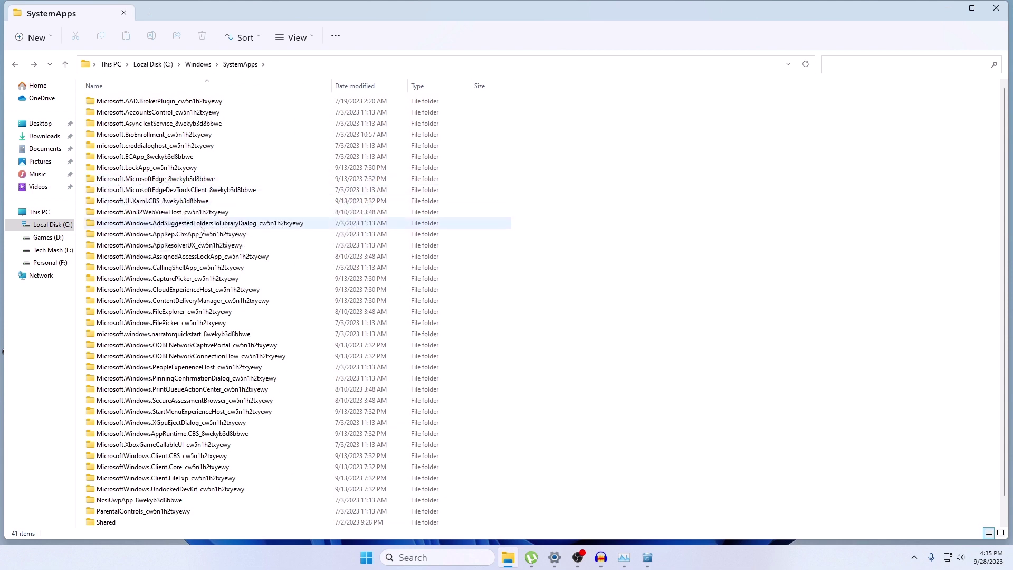
click(168, 181)
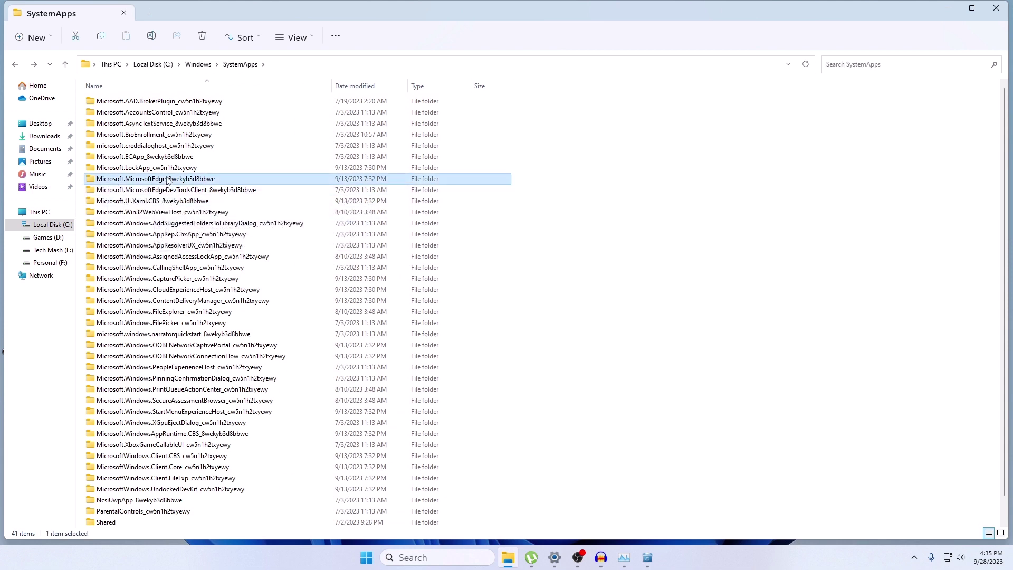
right_click(167, 181)
click(434, 233)
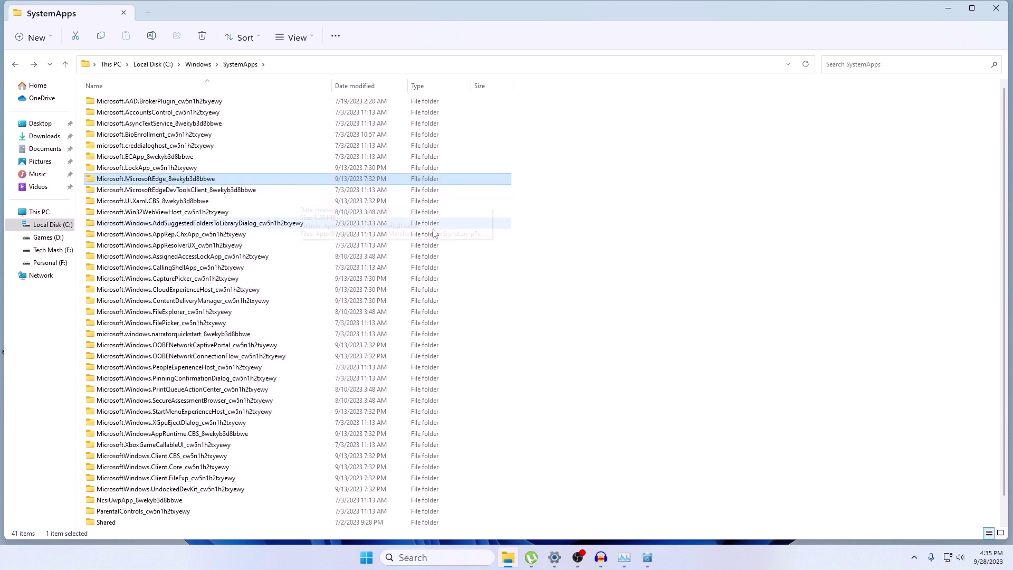
right_click(193, 181)
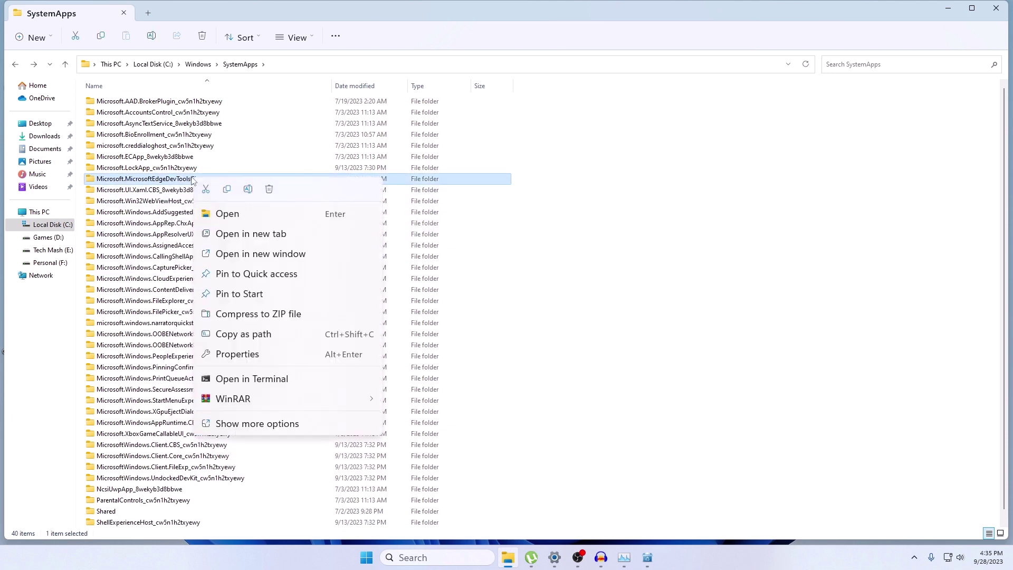
click(260, 191)
right_click(290, 181)
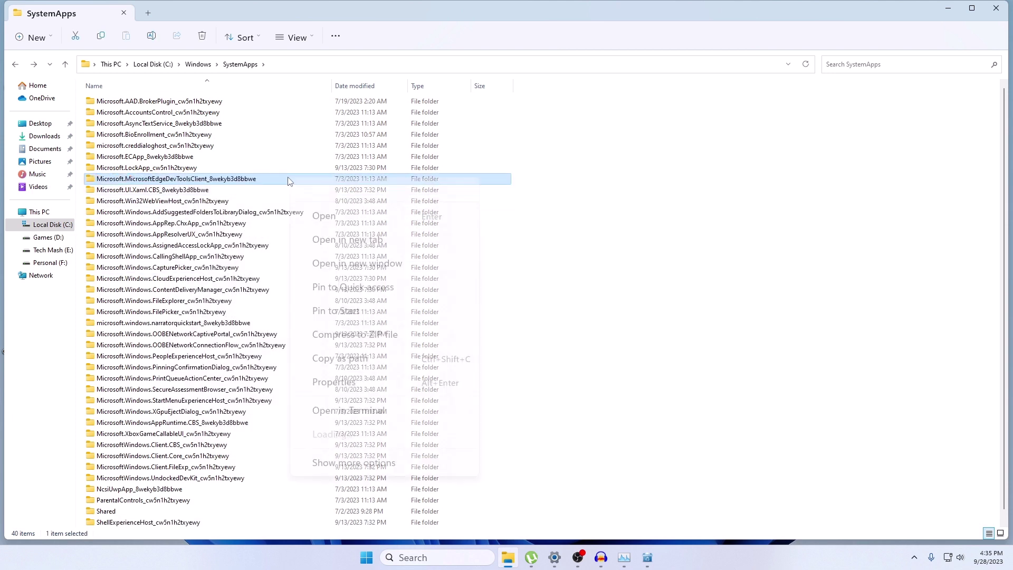
click(367, 193)
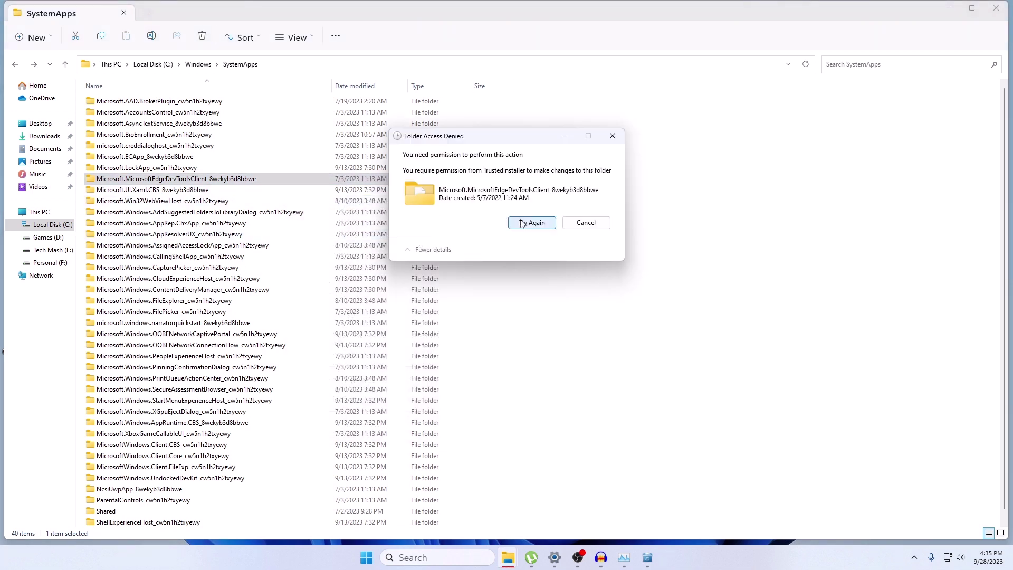
click(582, 227)
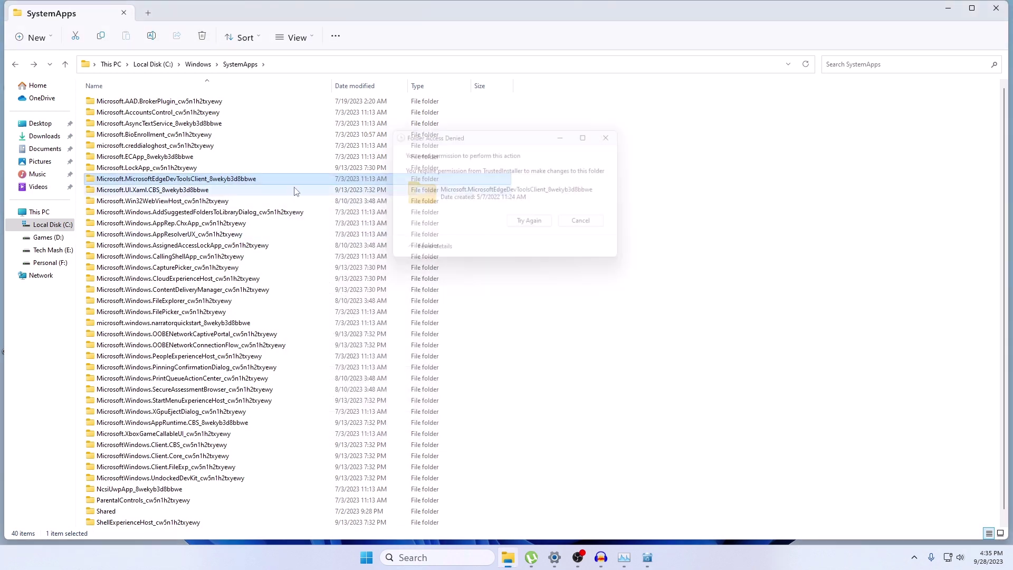
Rename Microsoft.MicrosoftEdgeDevToolsClient_8wekyb3d8bbwe by appending _Disable, then close File Explorer
right_click(305, 181)
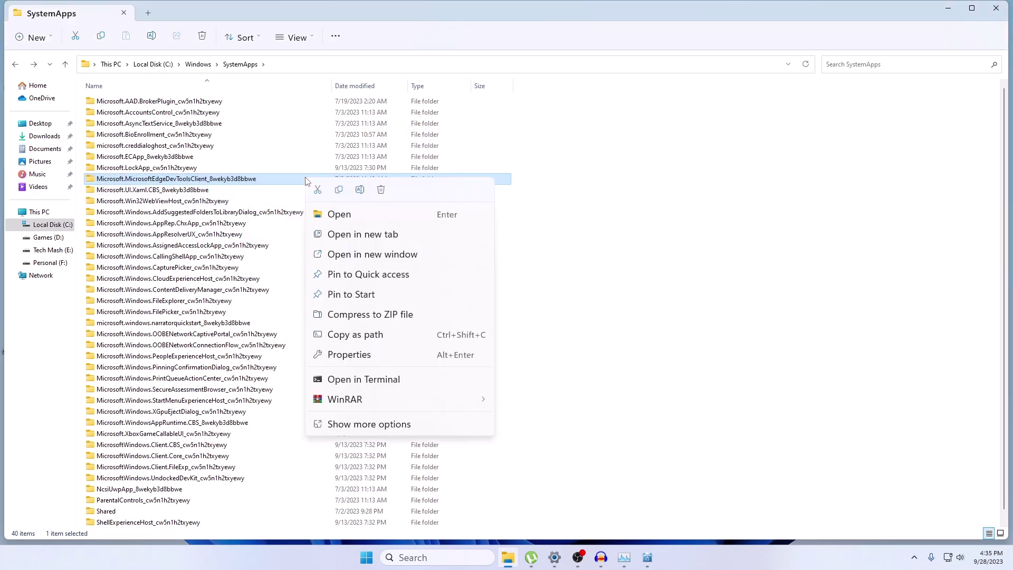
click(359, 193)
click(271, 178)
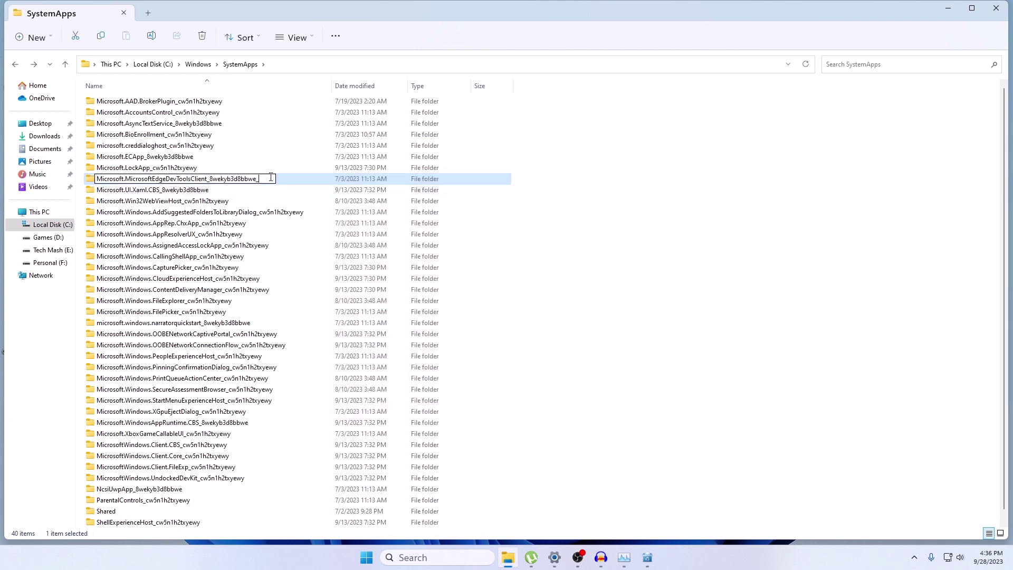
text(_DIS)
key(BackSpace)
key(BackSpace)
text(isable)
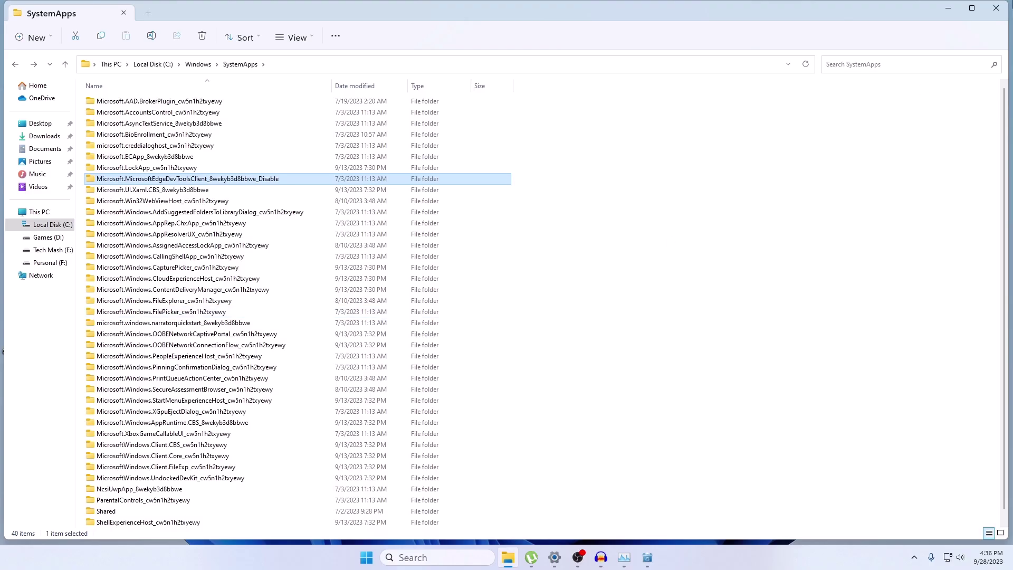
click(992, 10)
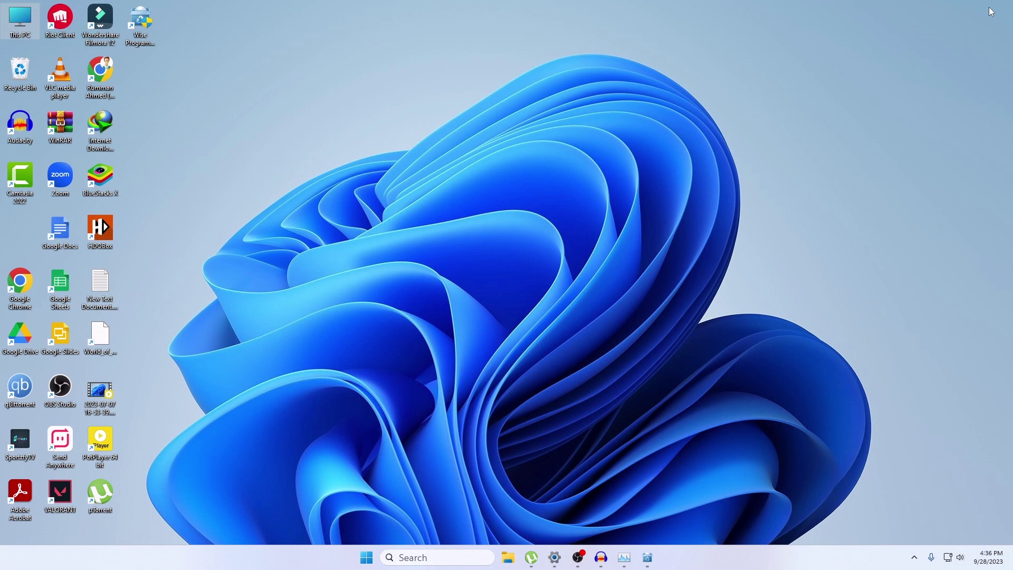
click(456, 556)
text(task sch)
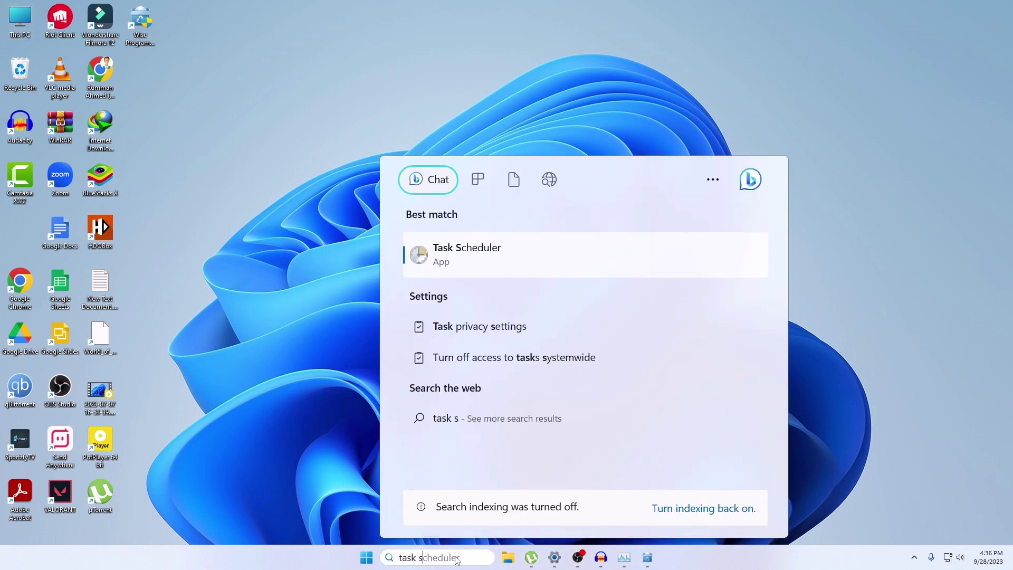
click(451, 256)
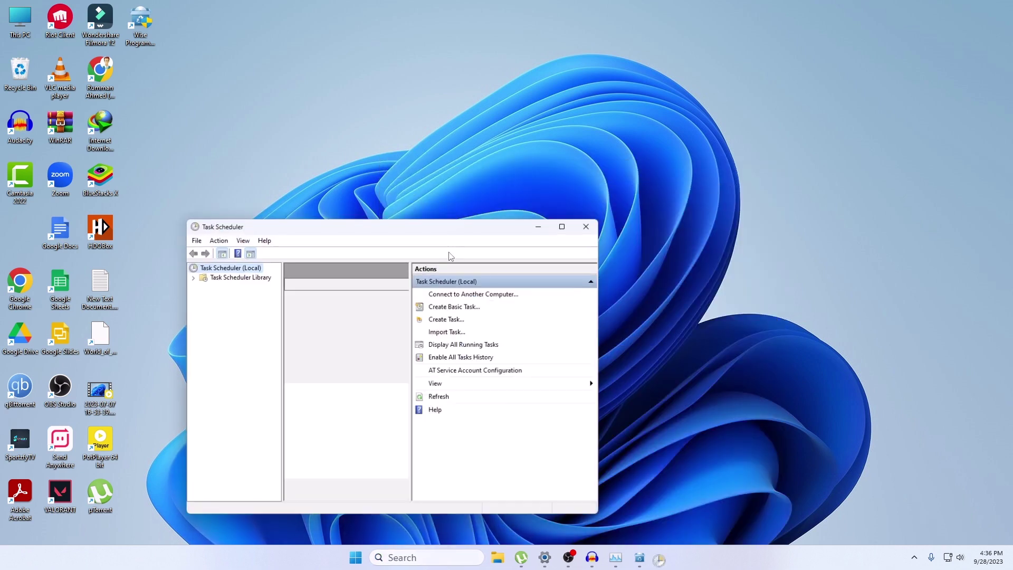
drag(405, 227, 482, 111)
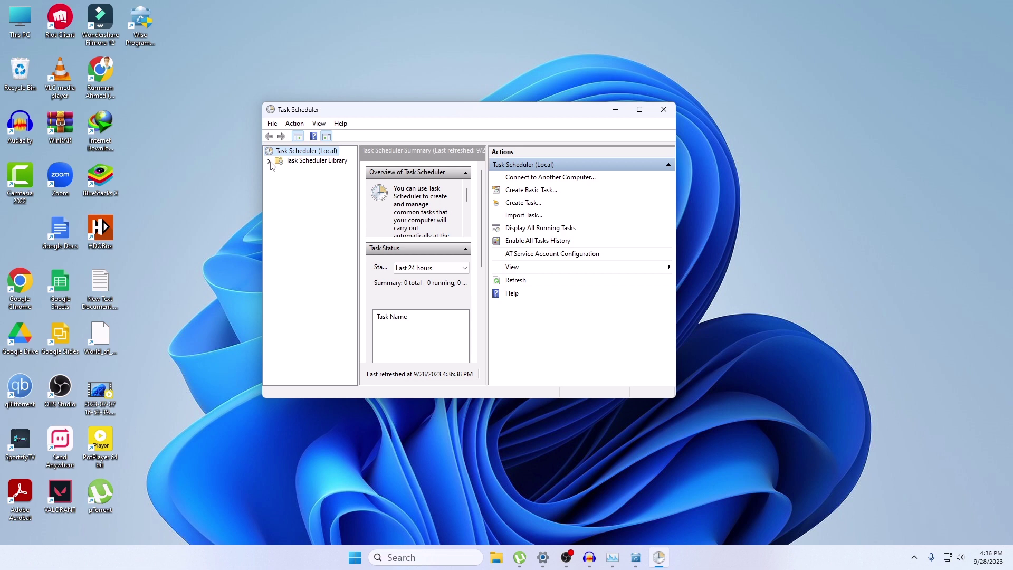
click(270, 161)
click(279, 171)
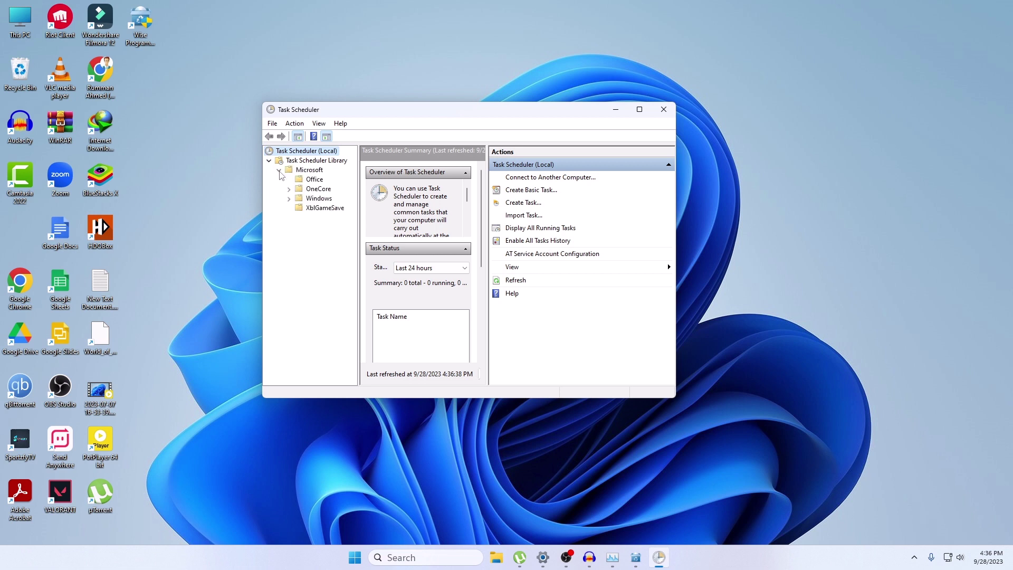
click(288, 198)
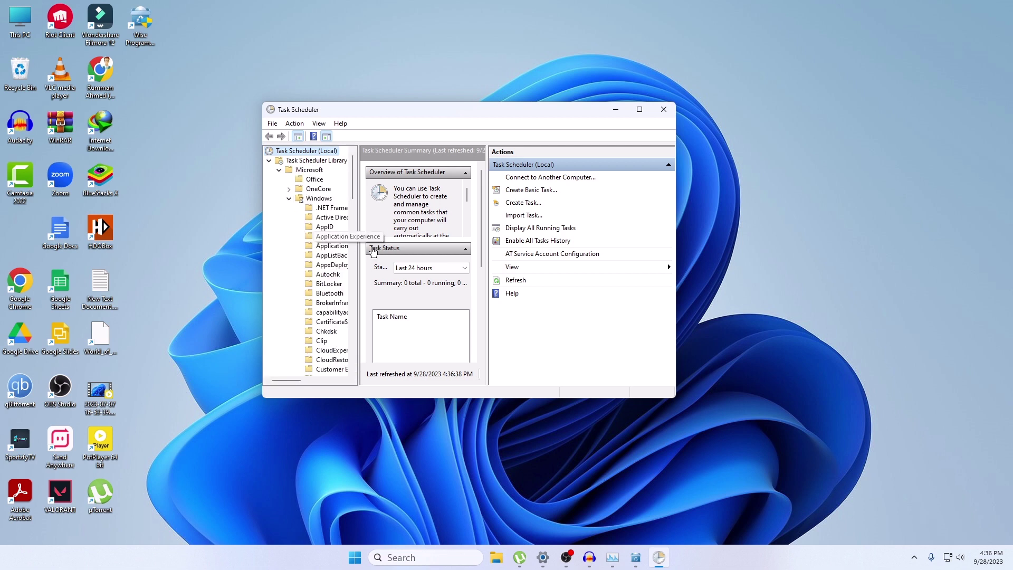
scroll(344, 272, down, 1)
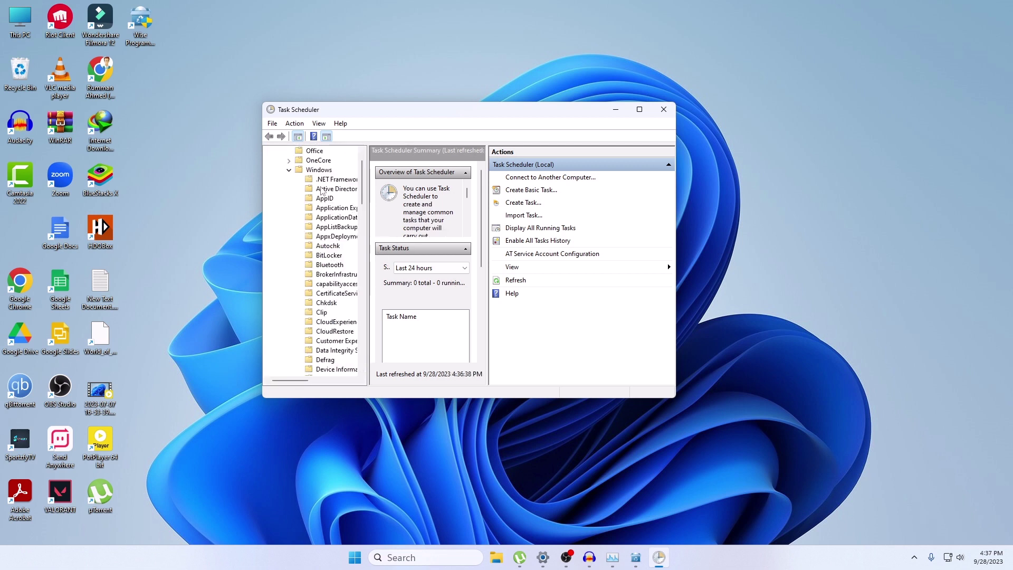
scroll(344, 270, down, 4)
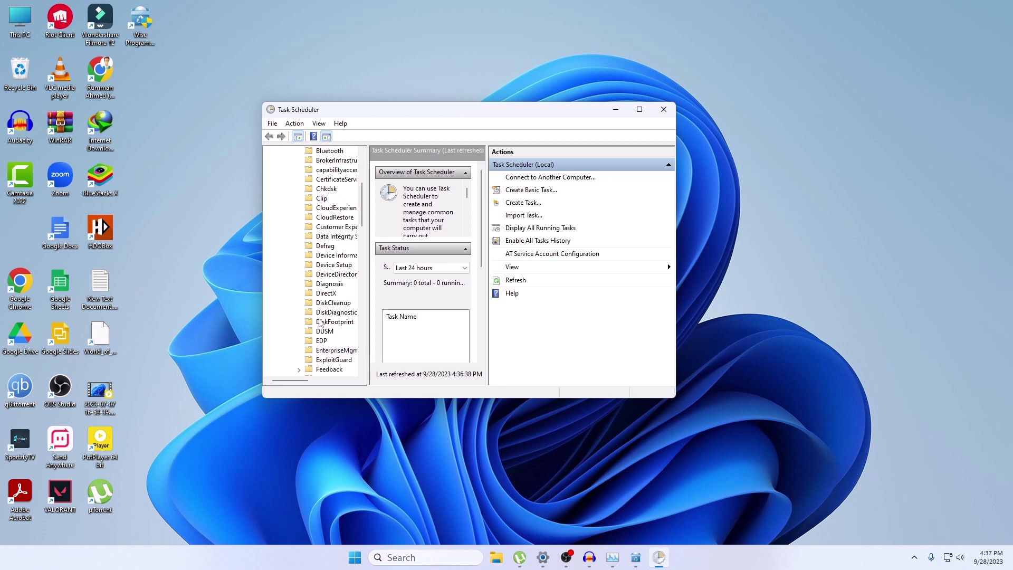
click(330, 351)
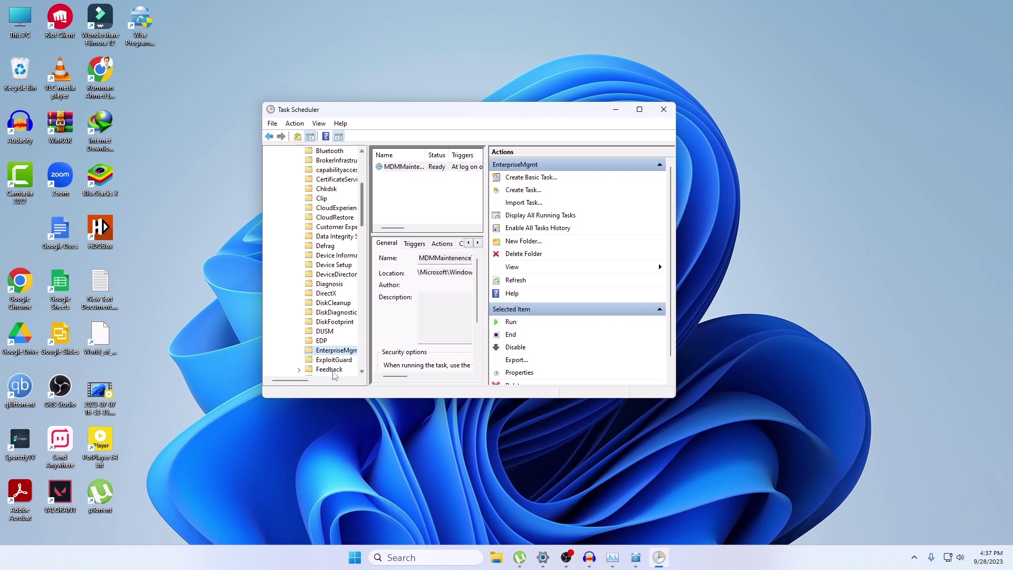
right_click(402, 170)
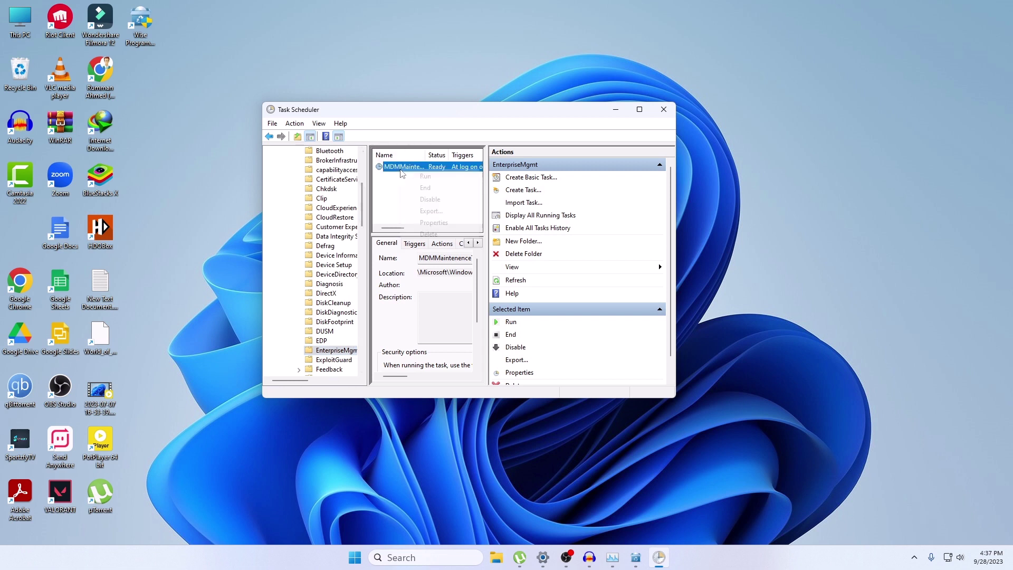
click(392, 207)
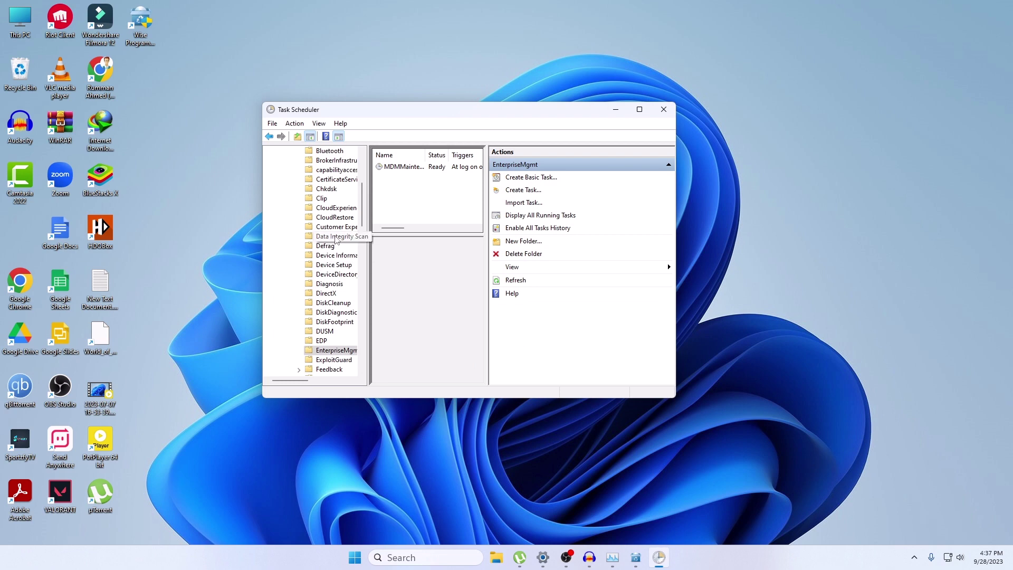
click(663, 109)
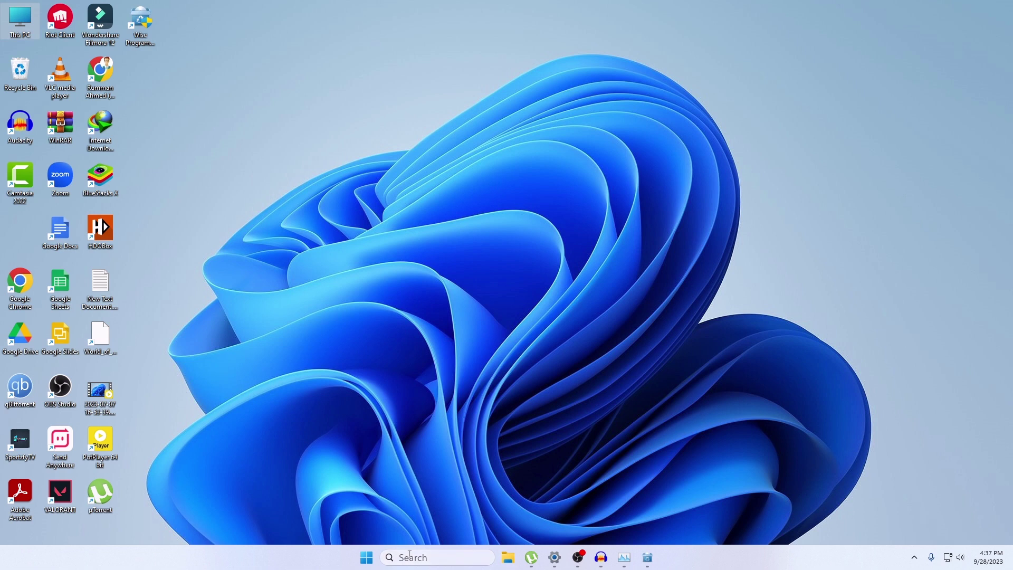
Open Local Group Policy Editor via a 'gped' search and expand Administrative Templates > Windows Components
click(412, 560)
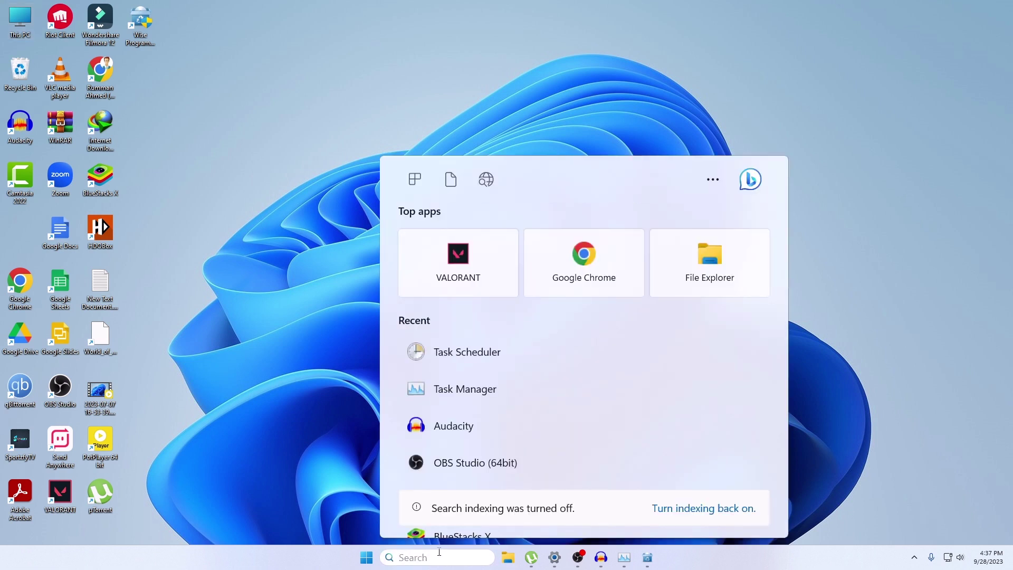
text(gped)
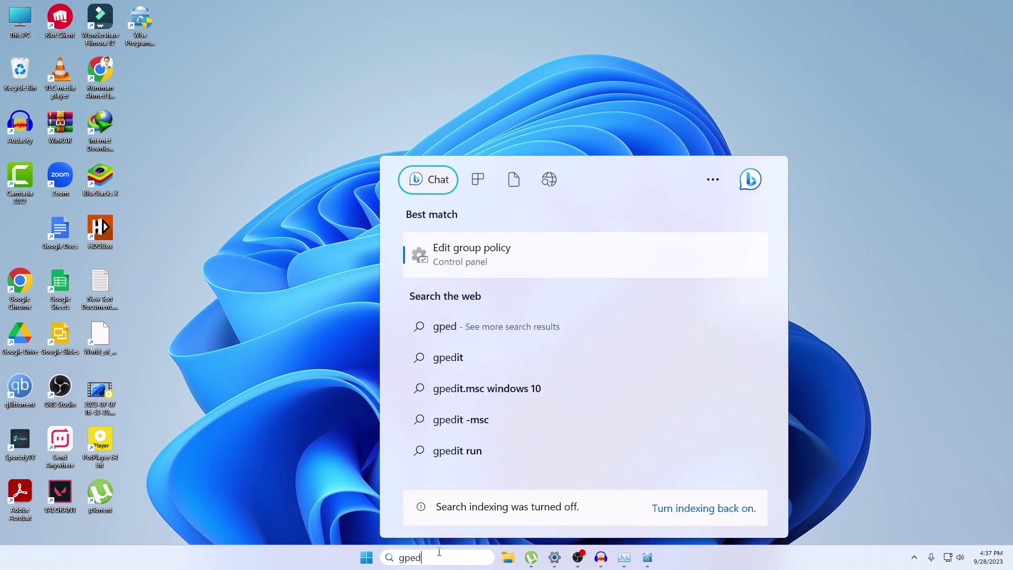
click(462, 262)
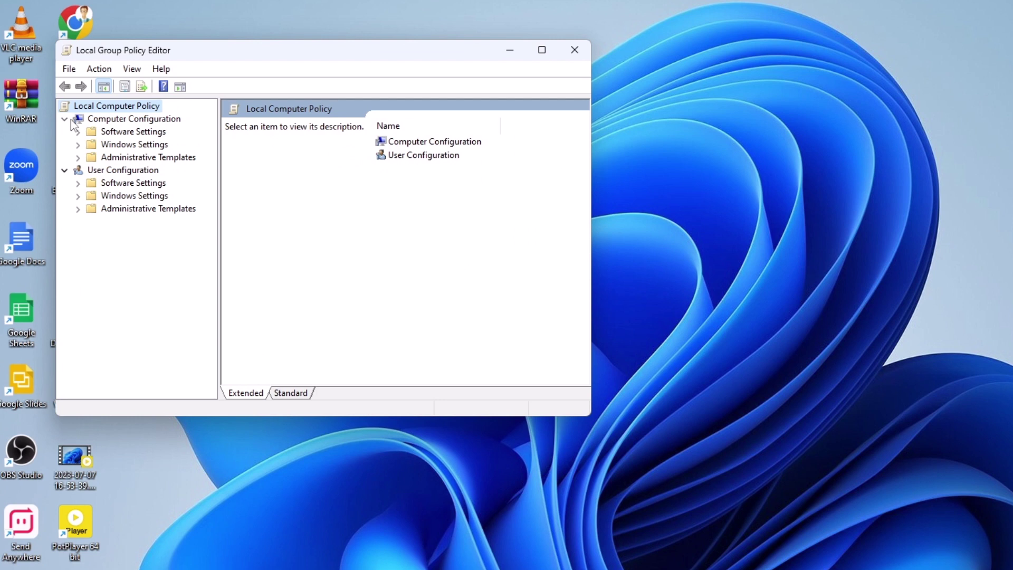
click(78, 157)
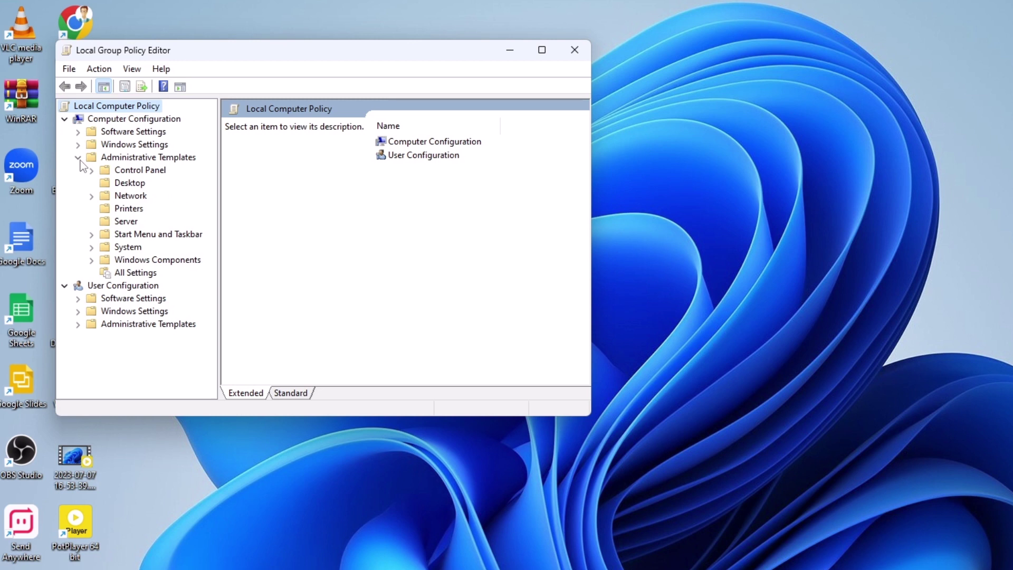
click(91, 260)
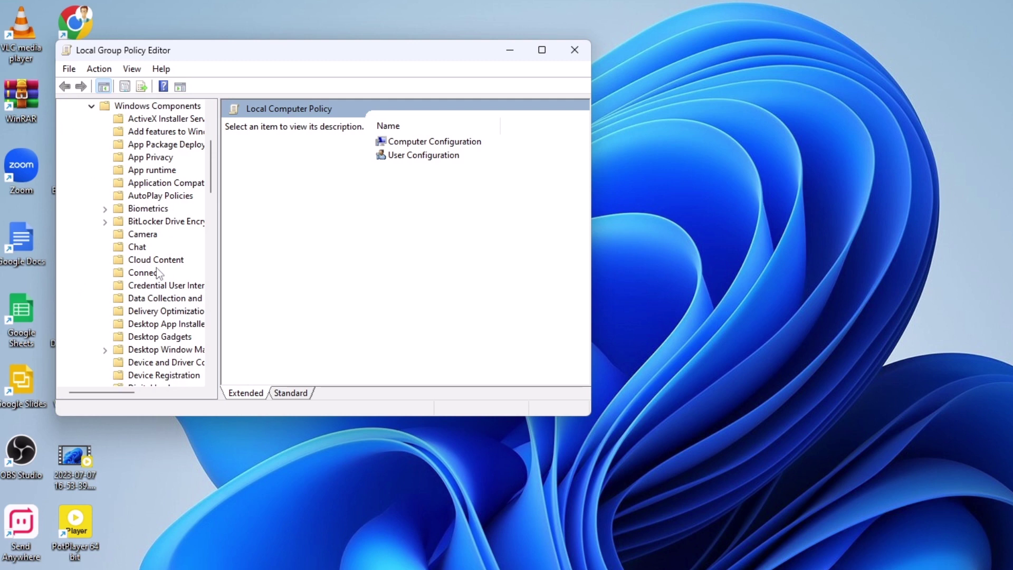
Open the Microsoft Edge policy folder and select the Edge pre-launch policy to read its description
scroll(179, 267, down, 3)
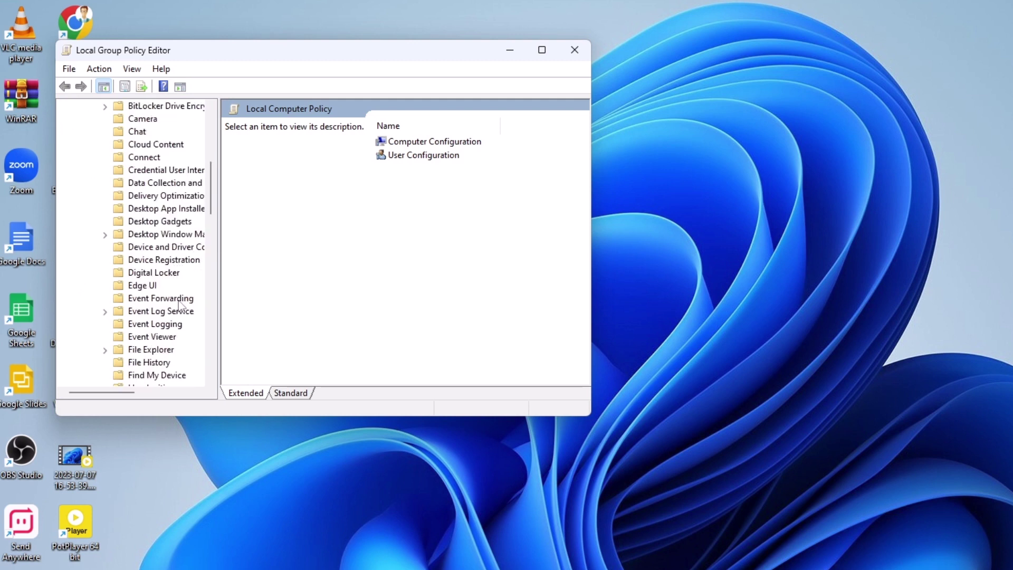
scroll(195, 326, down, 5)
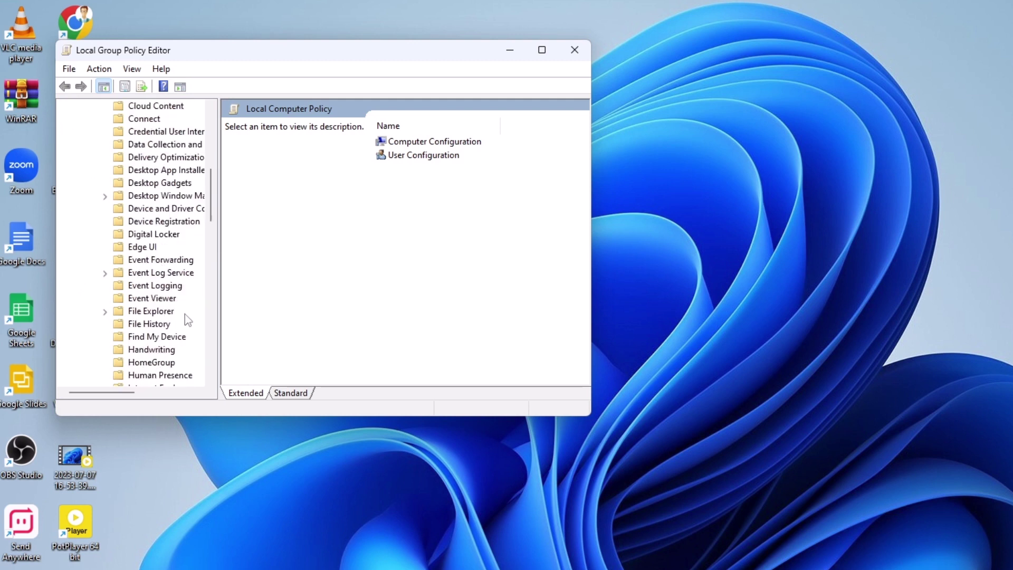
drag(219, 316, 258, 317)
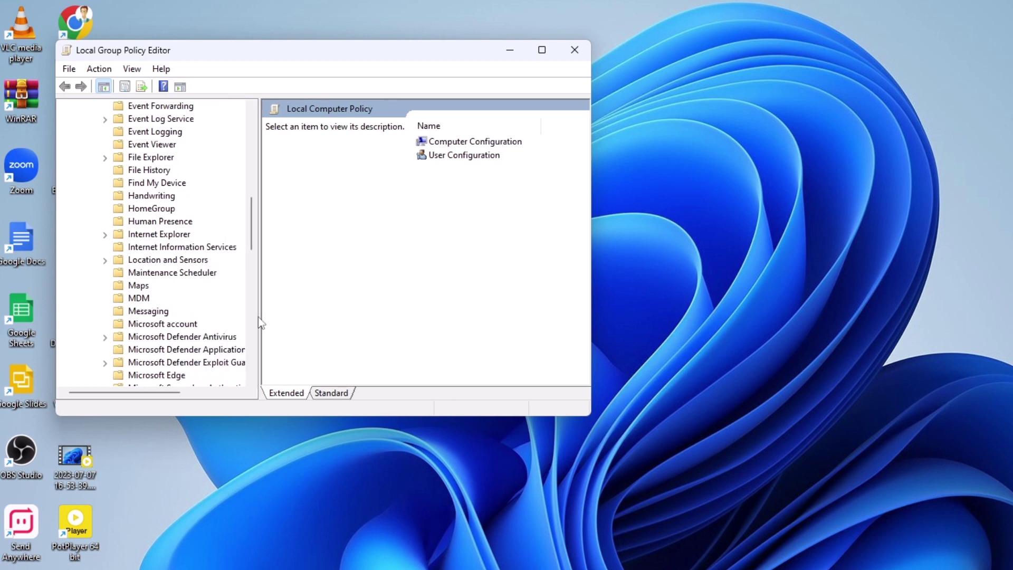
scroll(184, 317, down, 3)
click(150, 262)
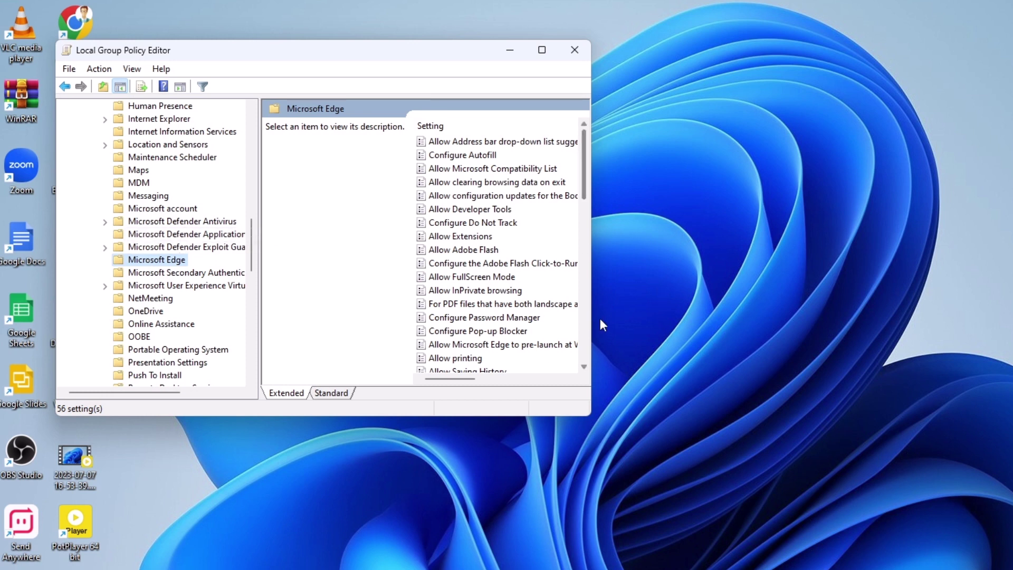
drag(593, 318, 870, 303)
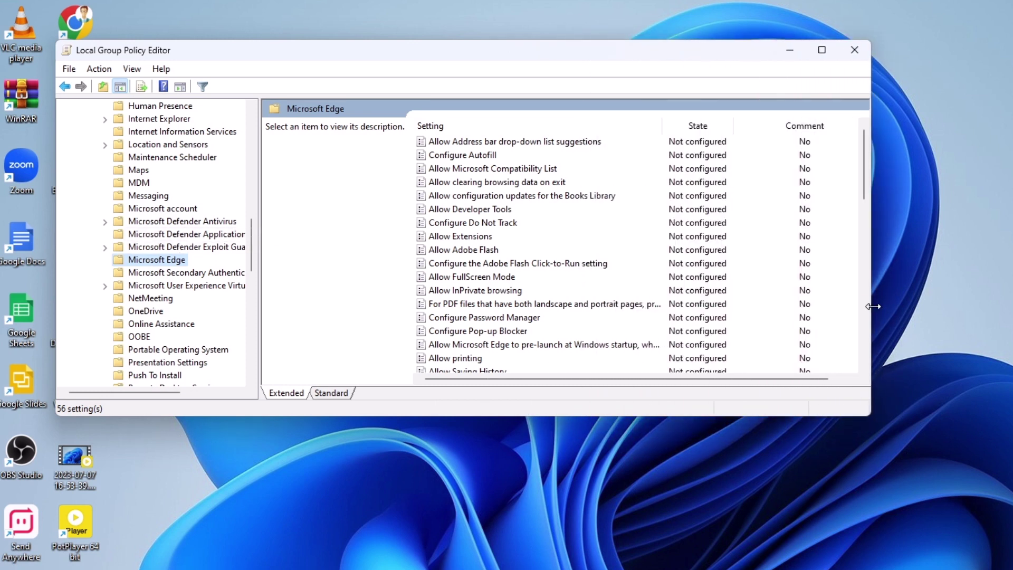
scroll(581, 303, down, 1)
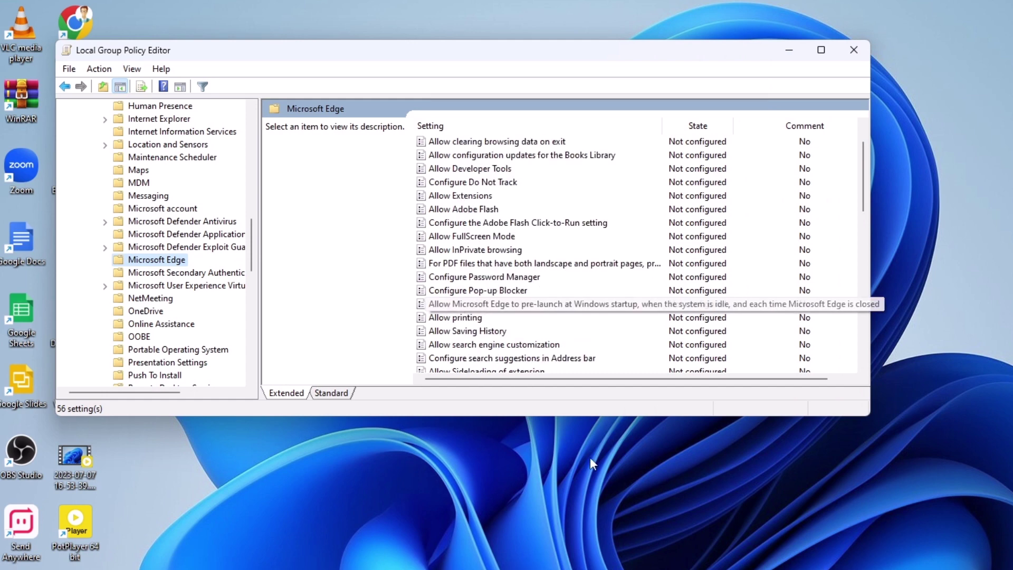
click(599, 311)
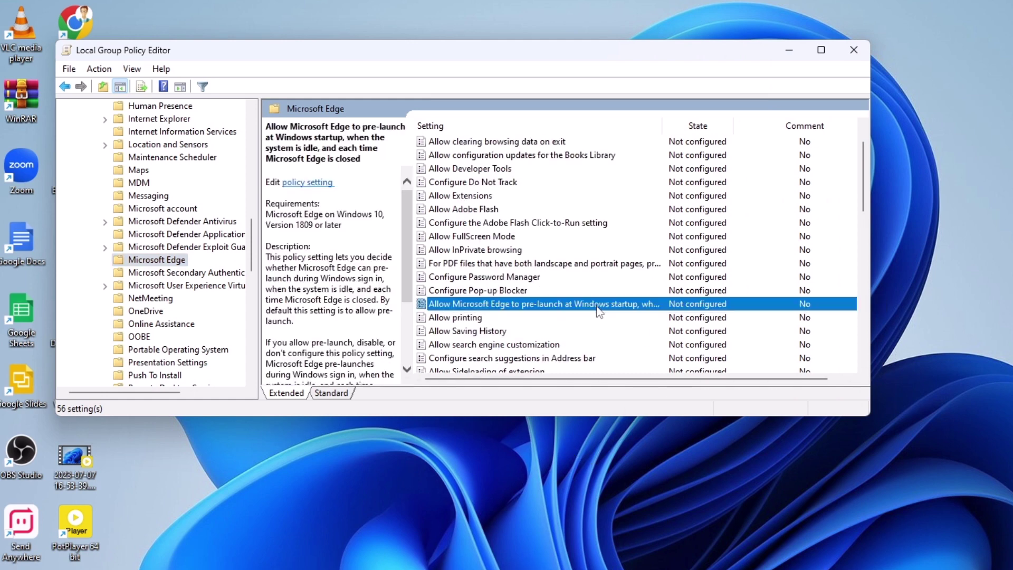
Enable the Edge pre-launch policy with the option Prevent pre-launching
right_click(599, 312)
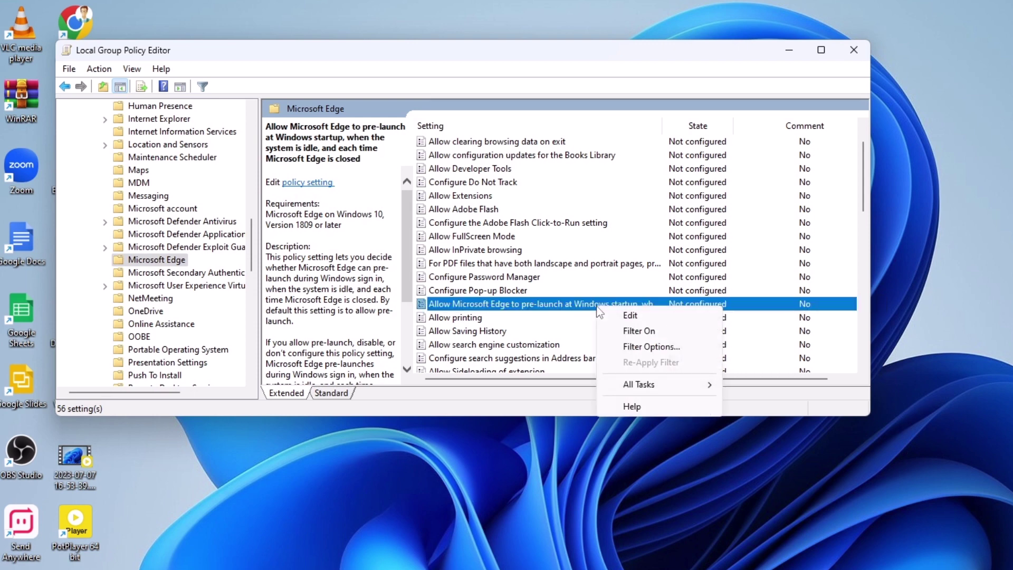
click(632, 321)
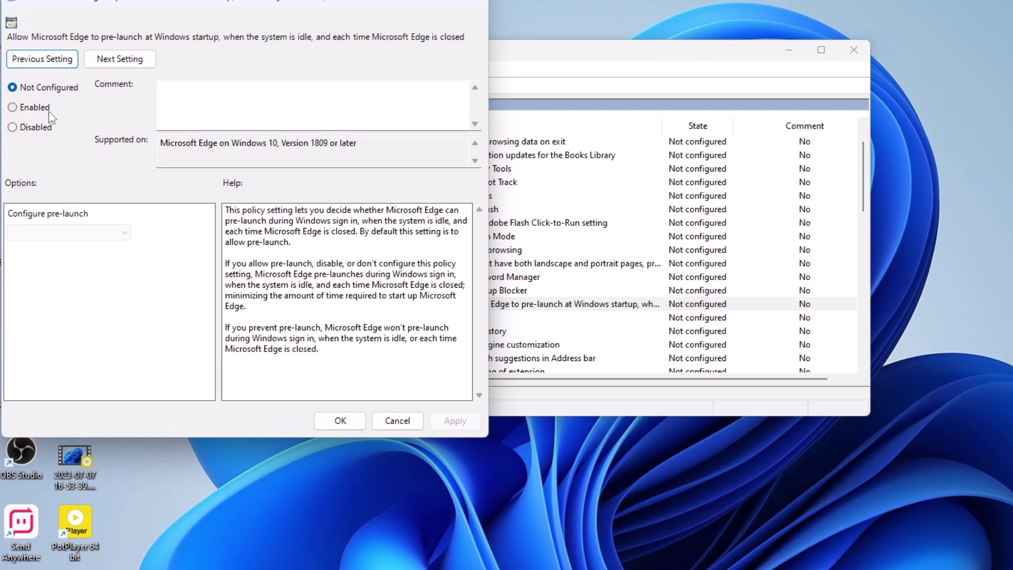
click(21, 111)
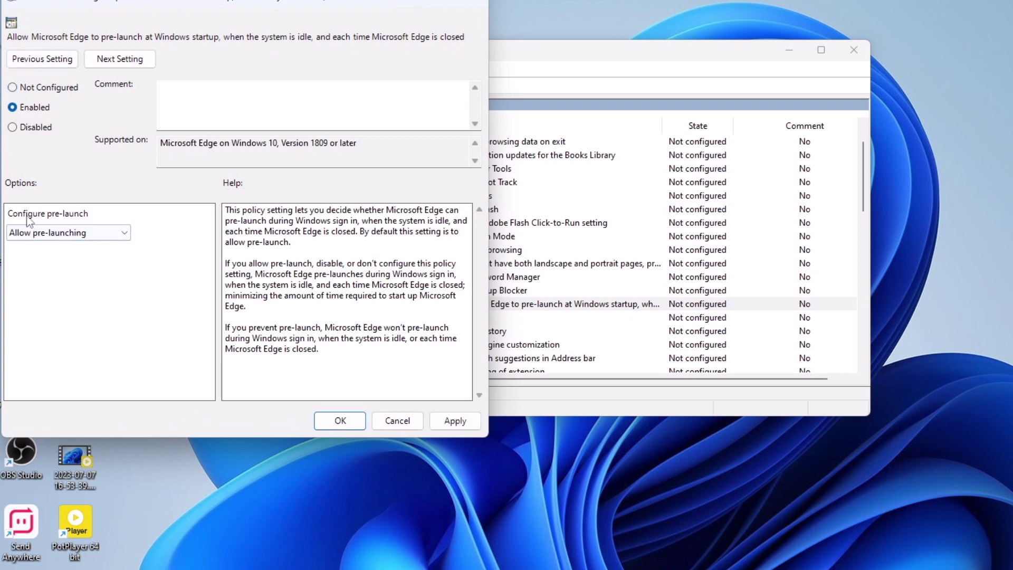
click(89, 231)
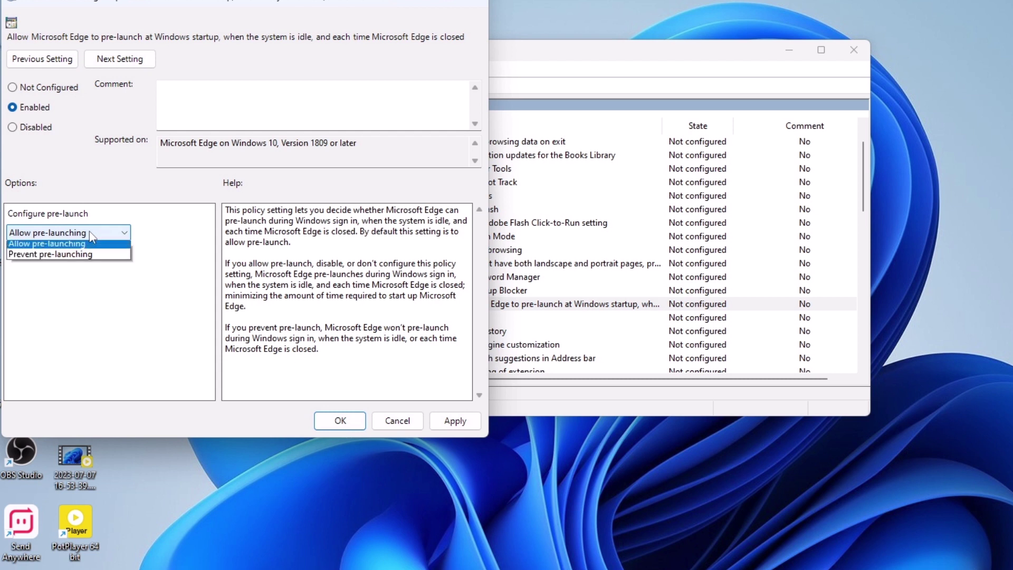
click(57, 259)
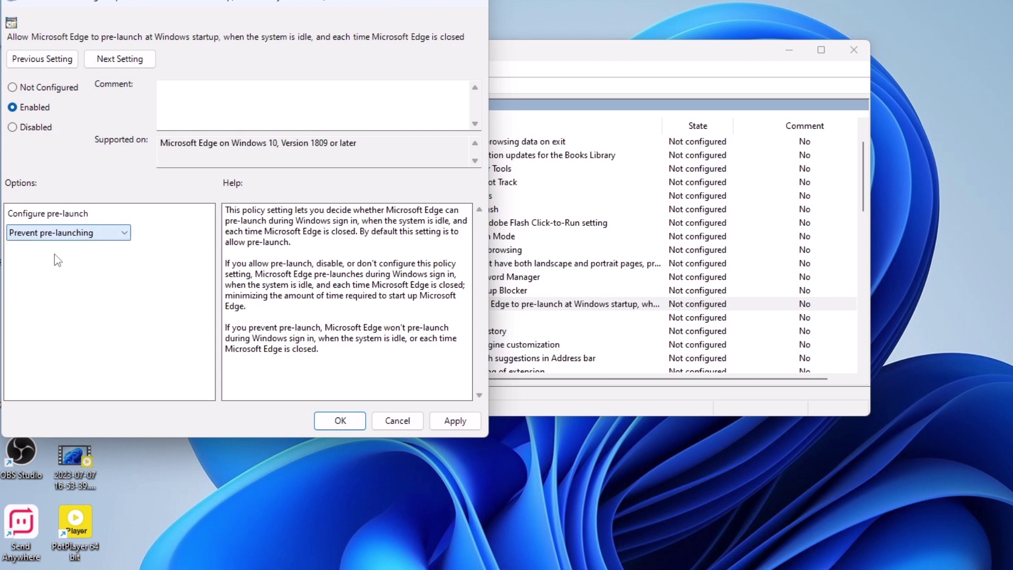
click(454, 421)
click(342, 421)
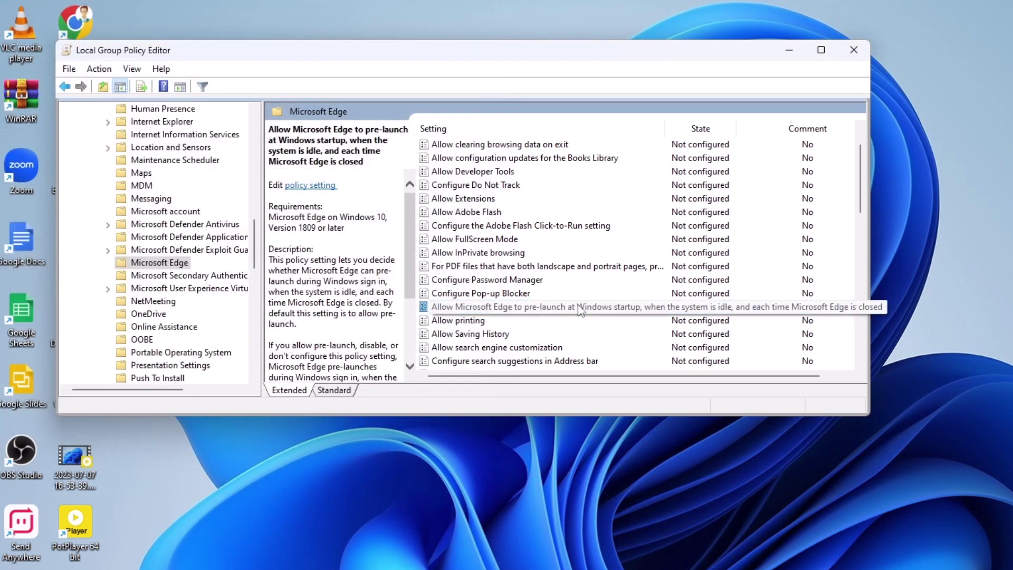
Enable the Start and New Tab preload policy with the option Prevent tab preloading
scroll(650, 311, down, 2)
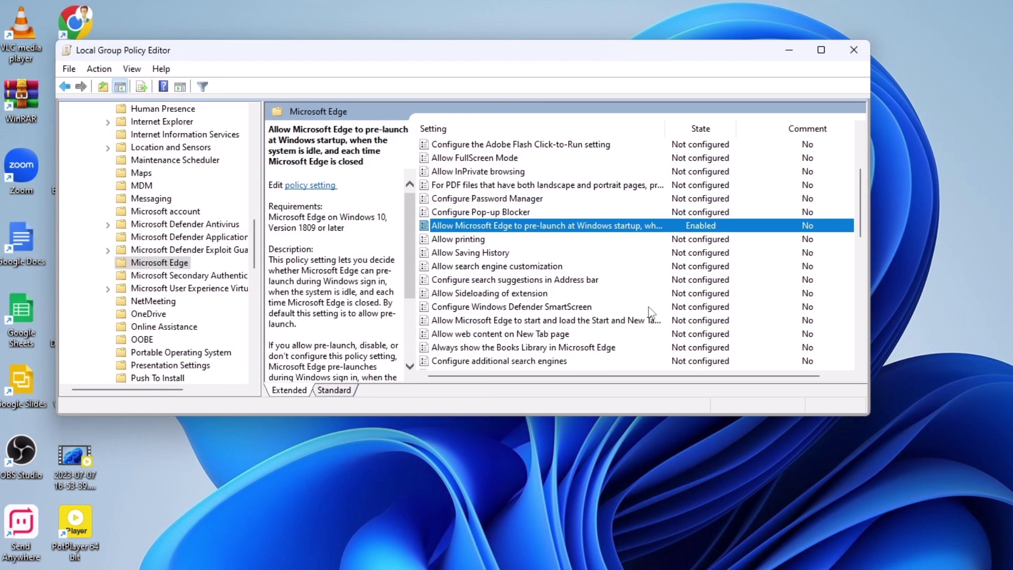
click(501, 322)
right_click(501, 323)
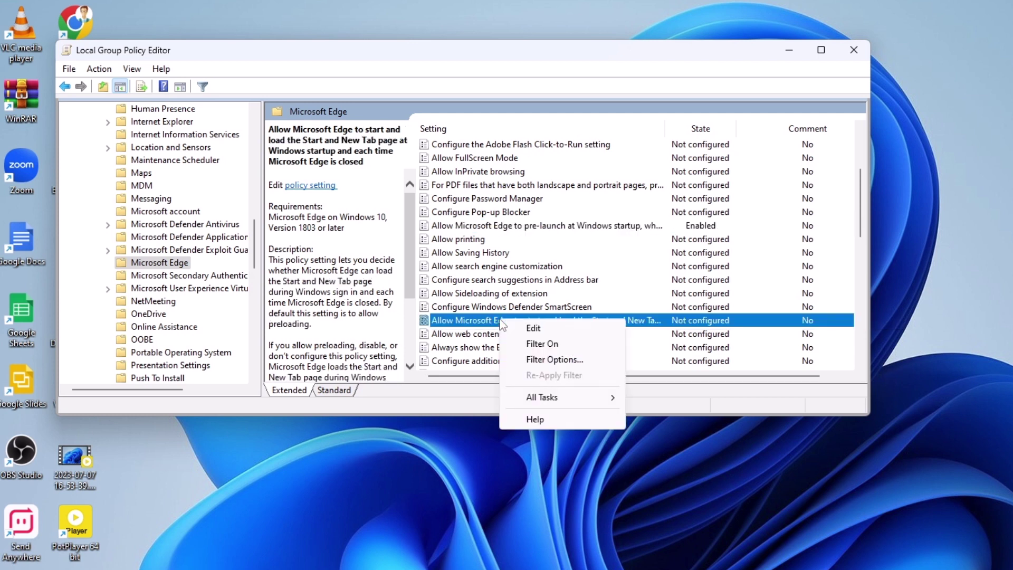
click(533, 328)
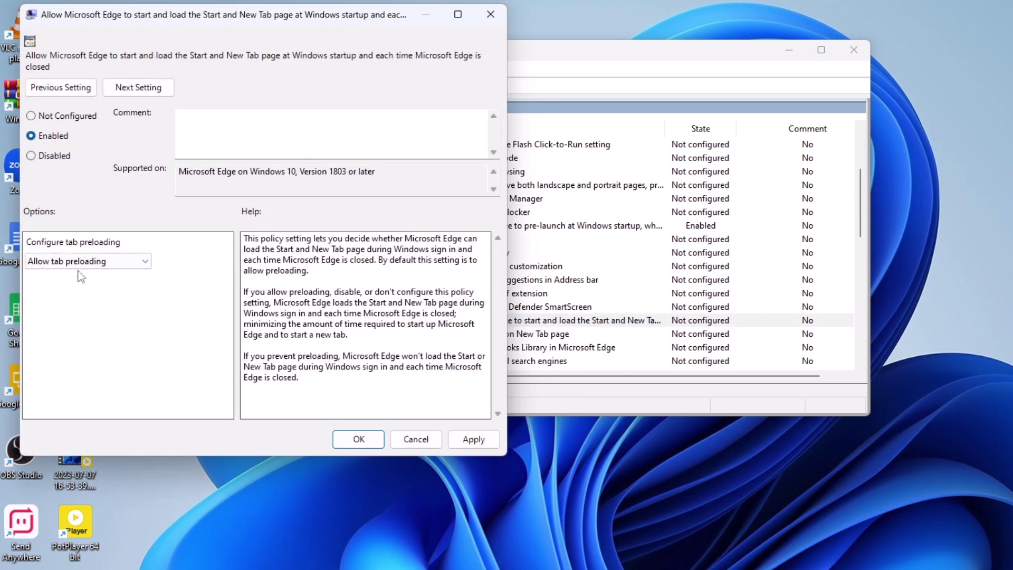
click(143, 266)
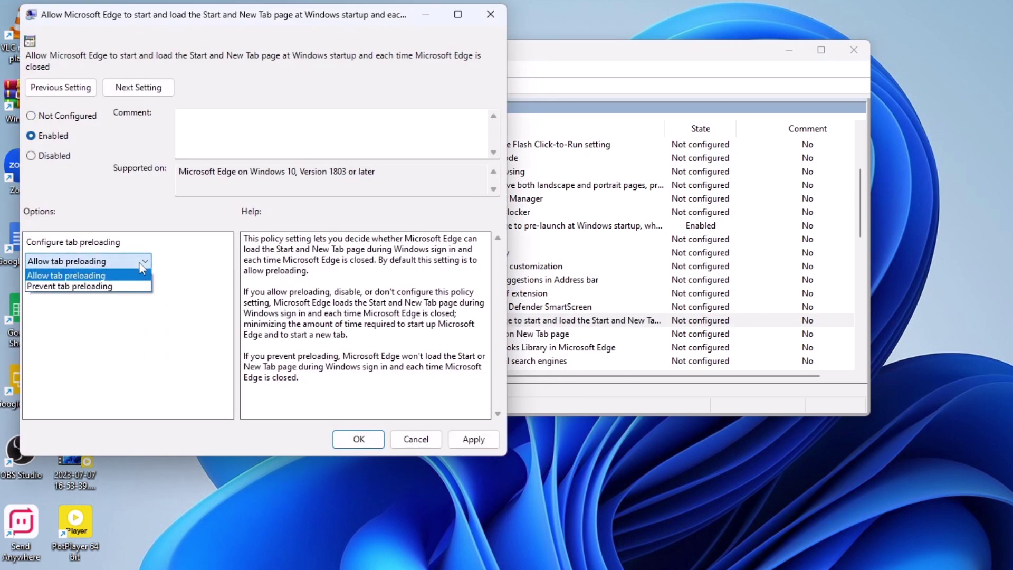
click(107, 287)
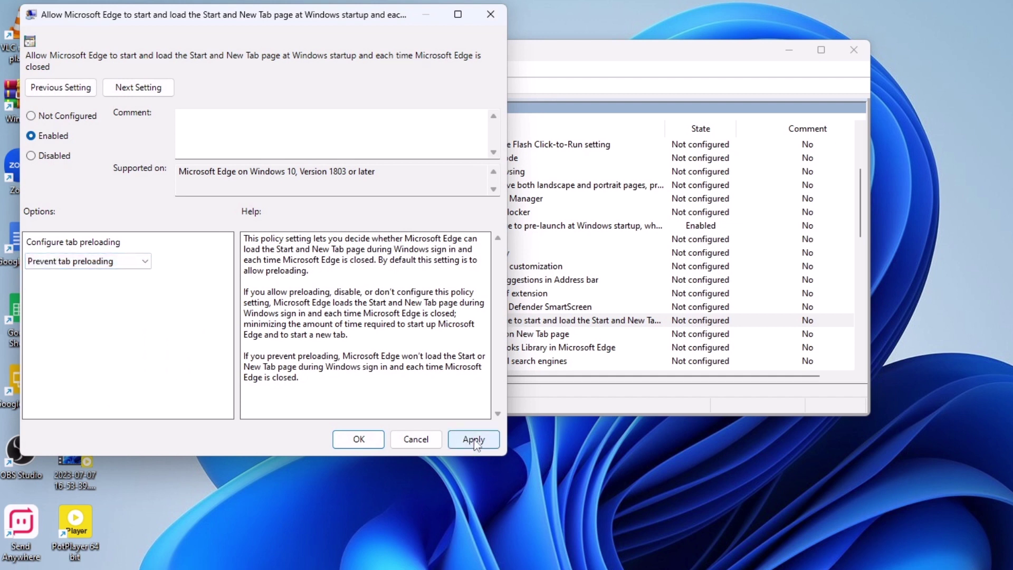
click(474, 441)
click(358, 440)
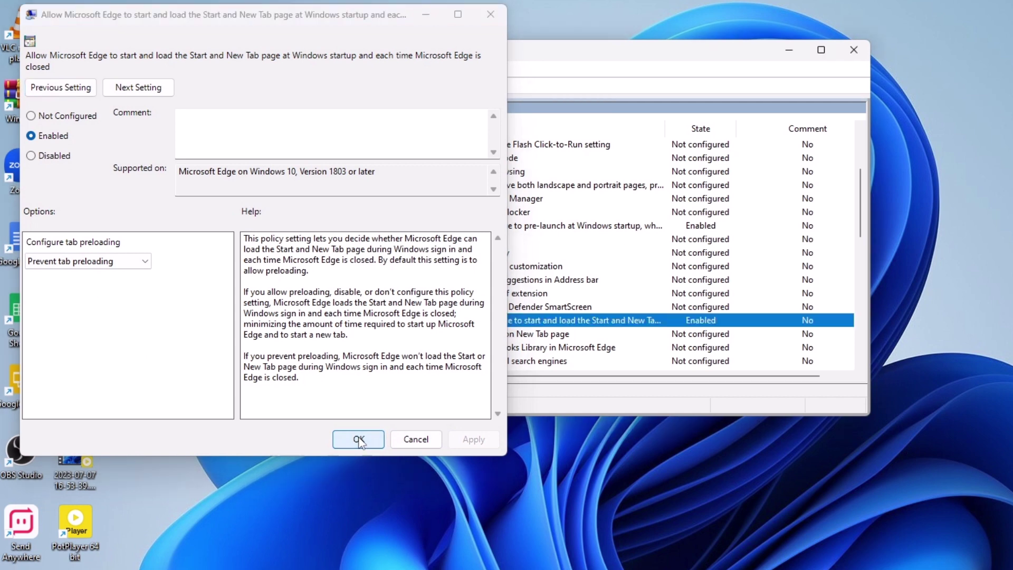
Close Local Group Policy Editor and launch Registry Editor by searching for regedit
click(854, 52)
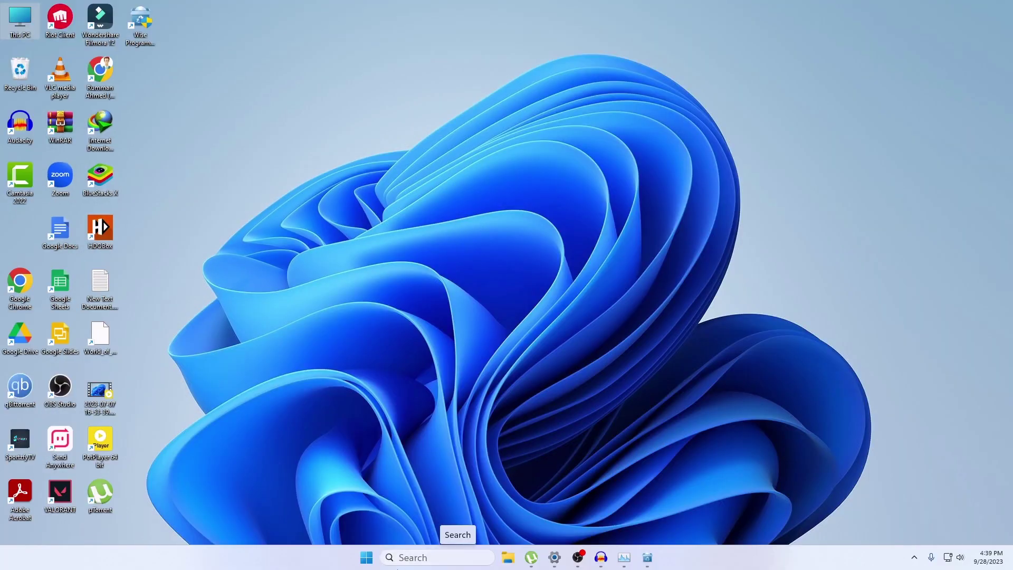
click(421, 557)
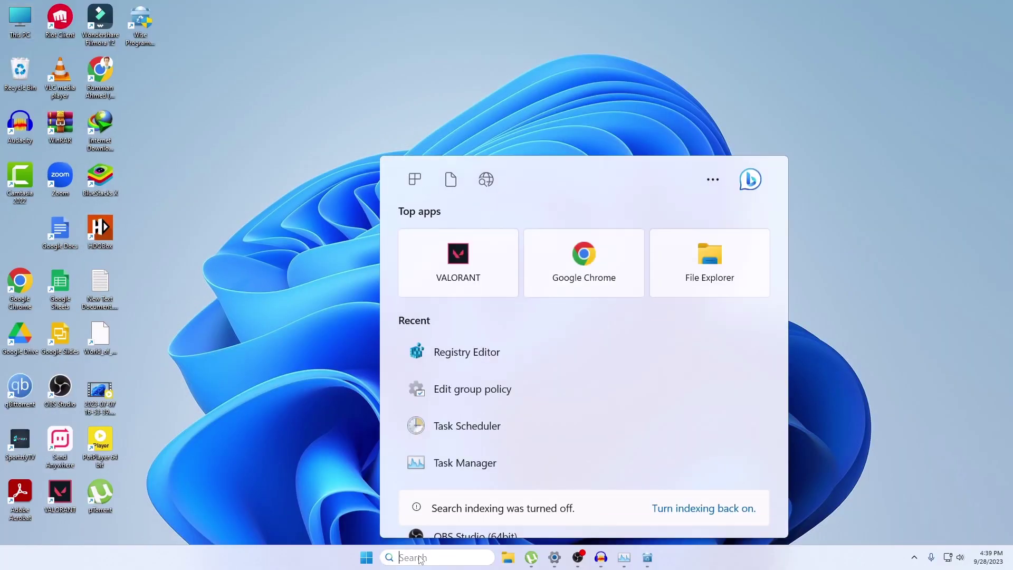
text(regedi)
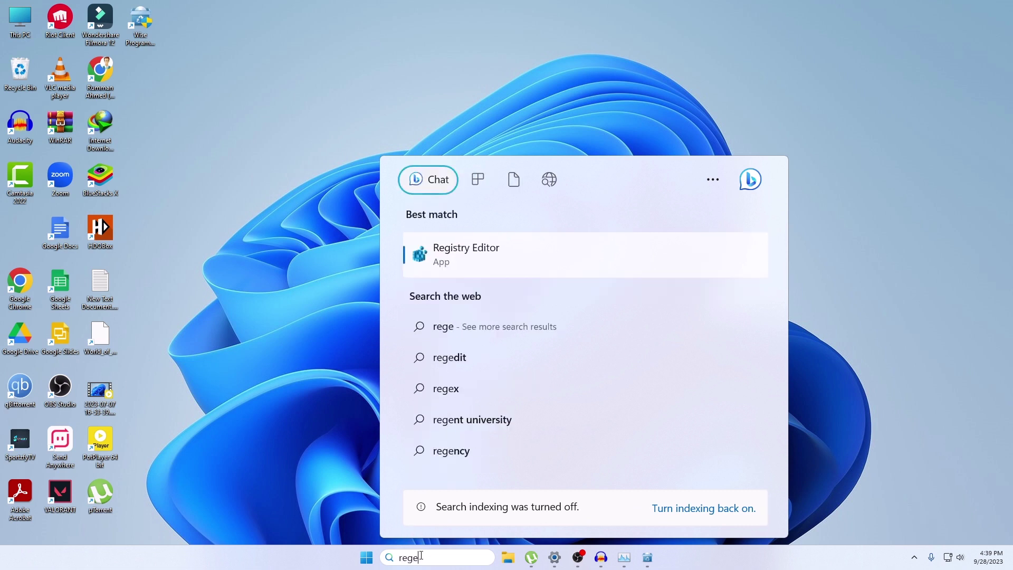
click(520, 261)
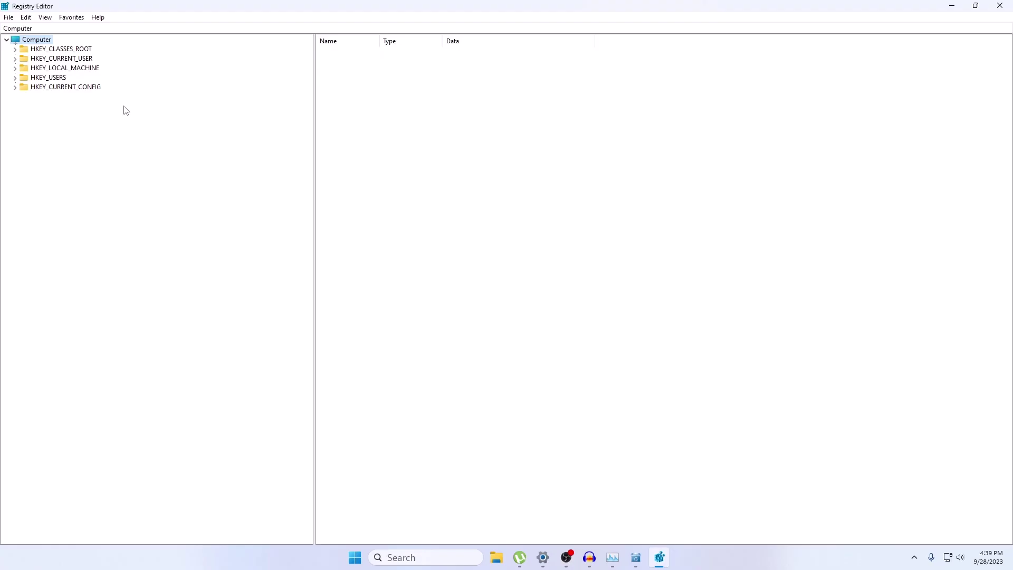
Add a key named EdgeUpdate under HKEY_LOCAL_MACHINE\SOFTWARE\Microsoft
click(15, 68)
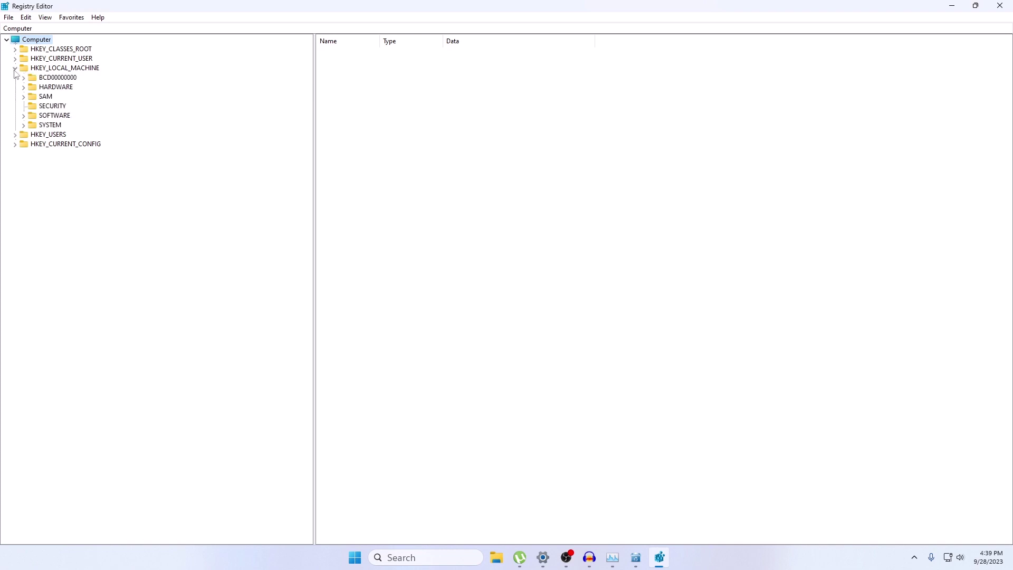
click(24, 116)
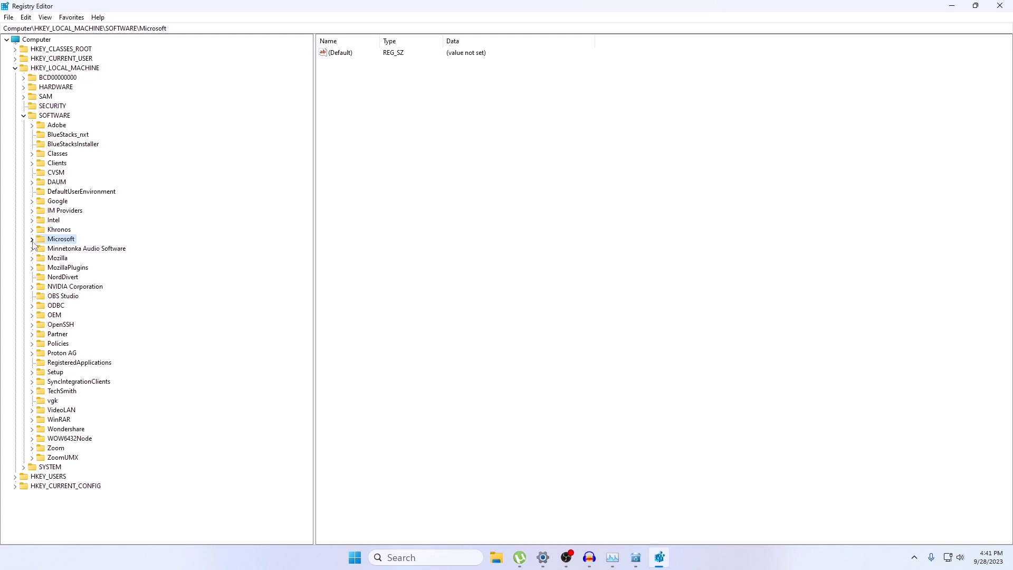
click(32, 240)
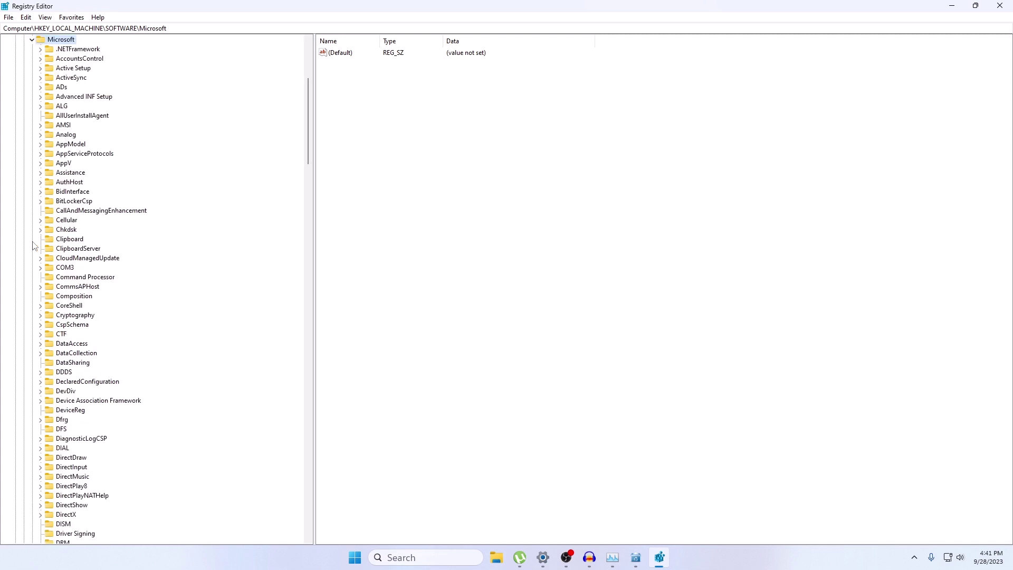
right_click(63, 40)
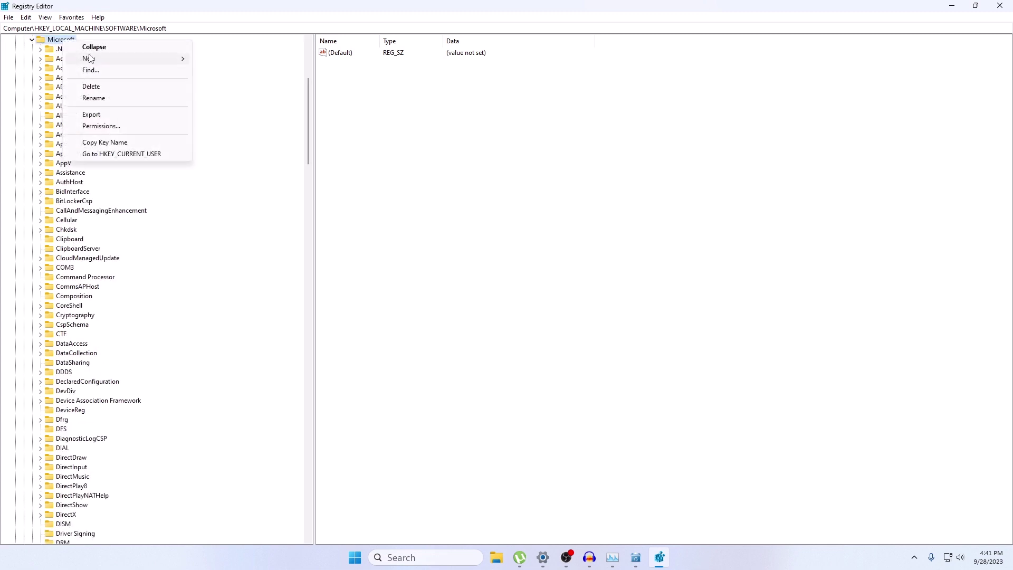
mouse_move(90, 59)
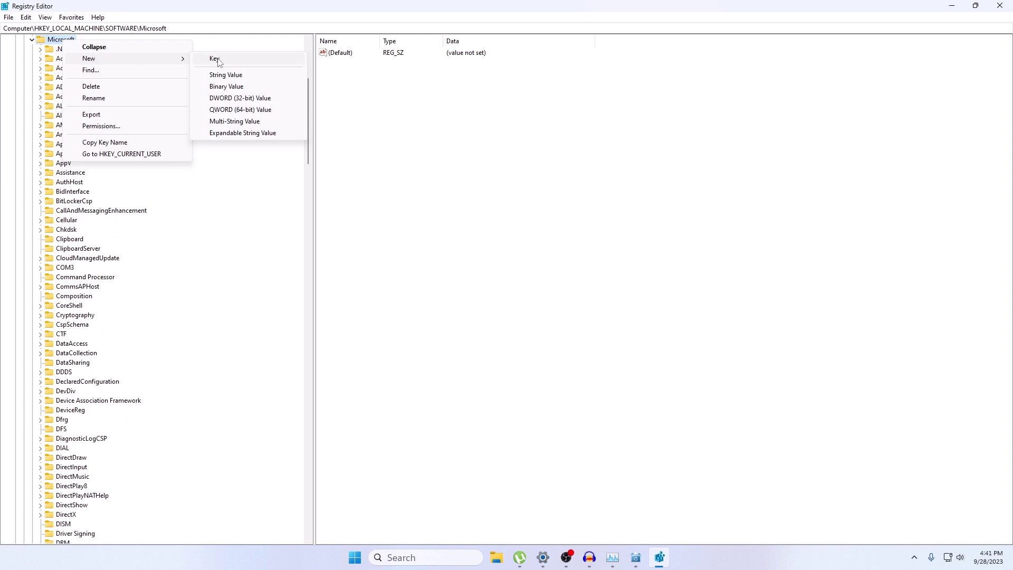
click(219, 62)
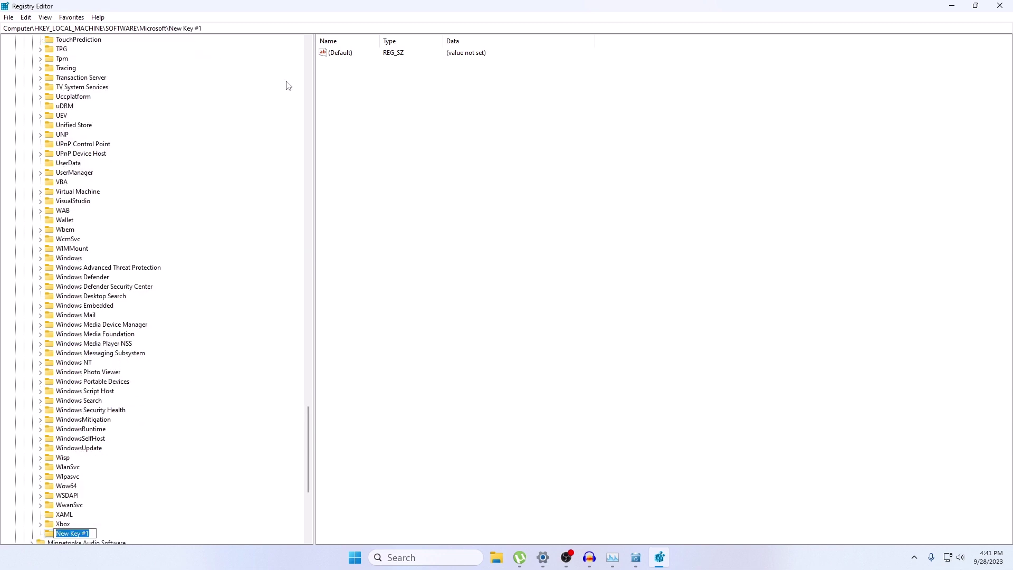
text(EdgeUpdate)
key(Return)
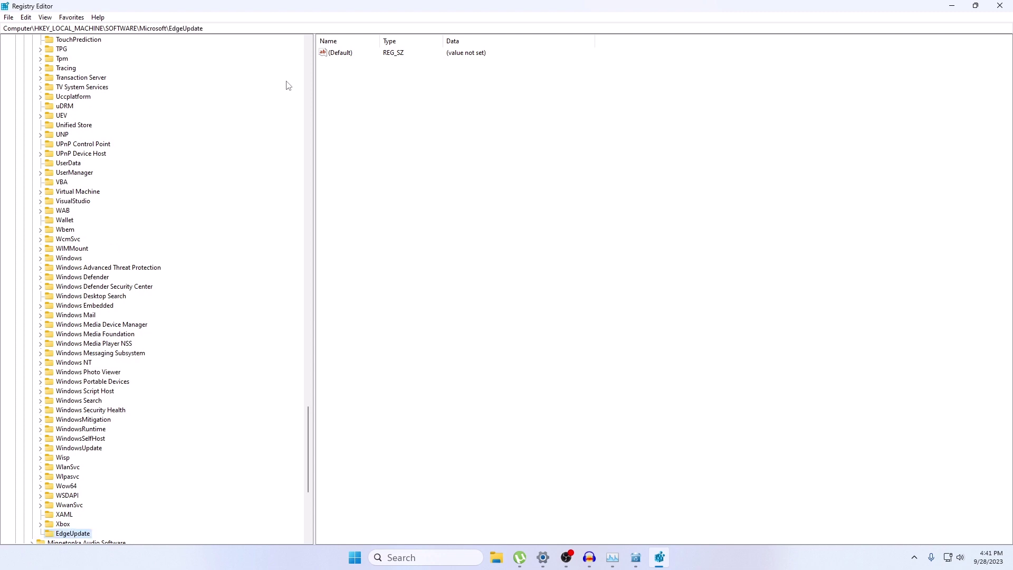
Add a DWORD (32-bit) value named DoNotUpdateToEdgeWithChromium to the EdgeUpdate key
right_click(461, 93)
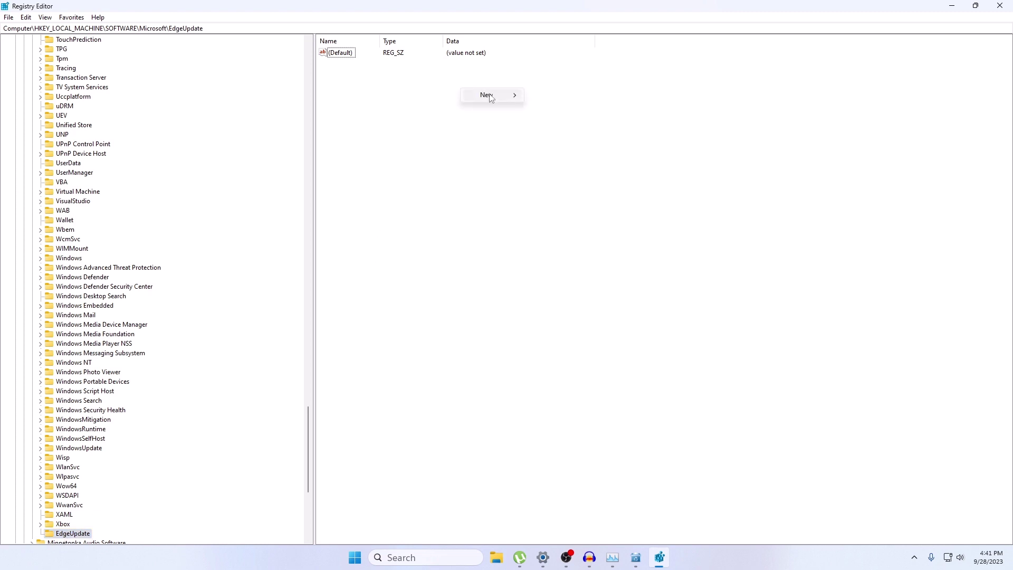
mouse_move(490, 97)
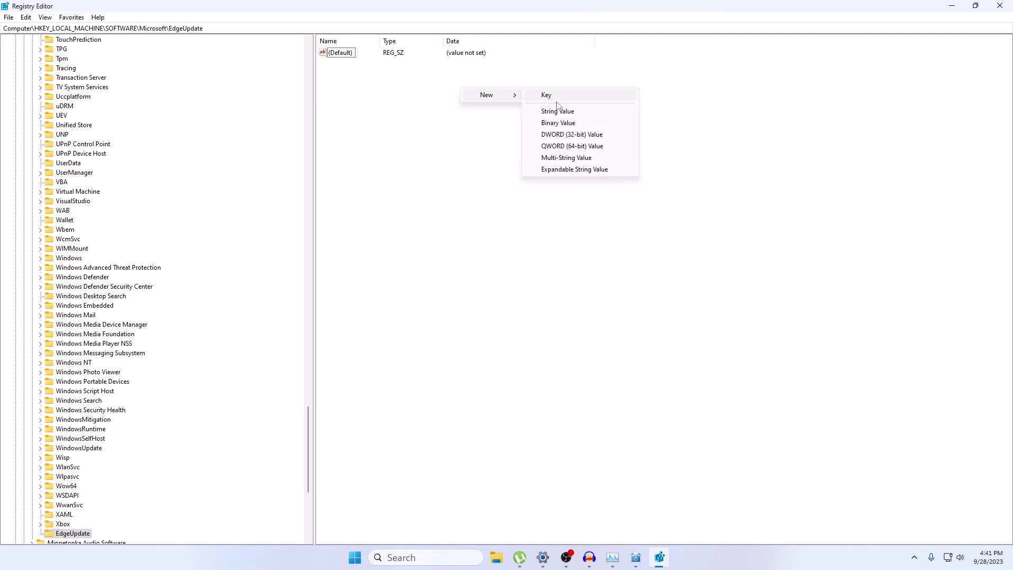
click(585, 135)
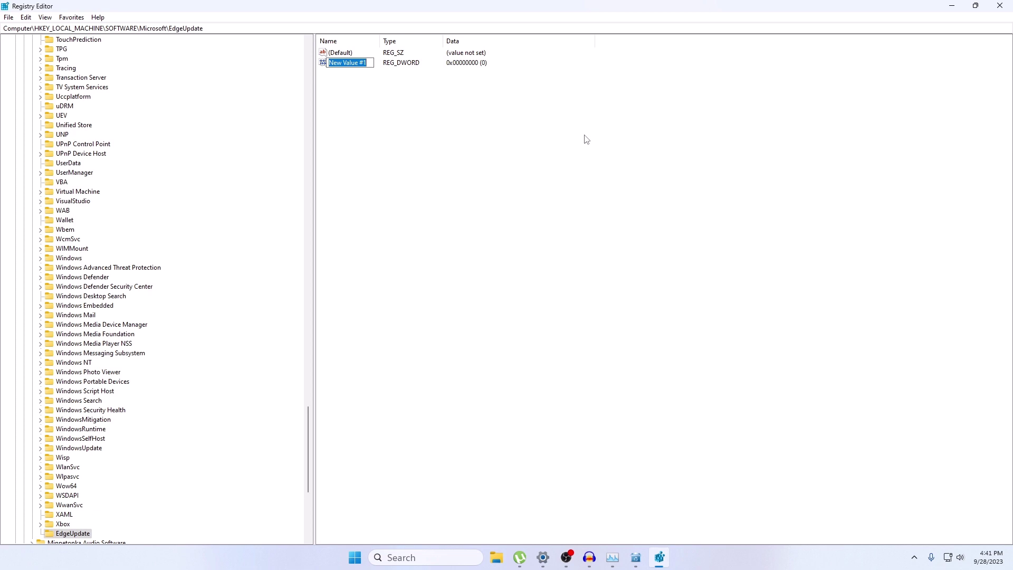
text(DoNotUpdateToEdgeWithChromium)
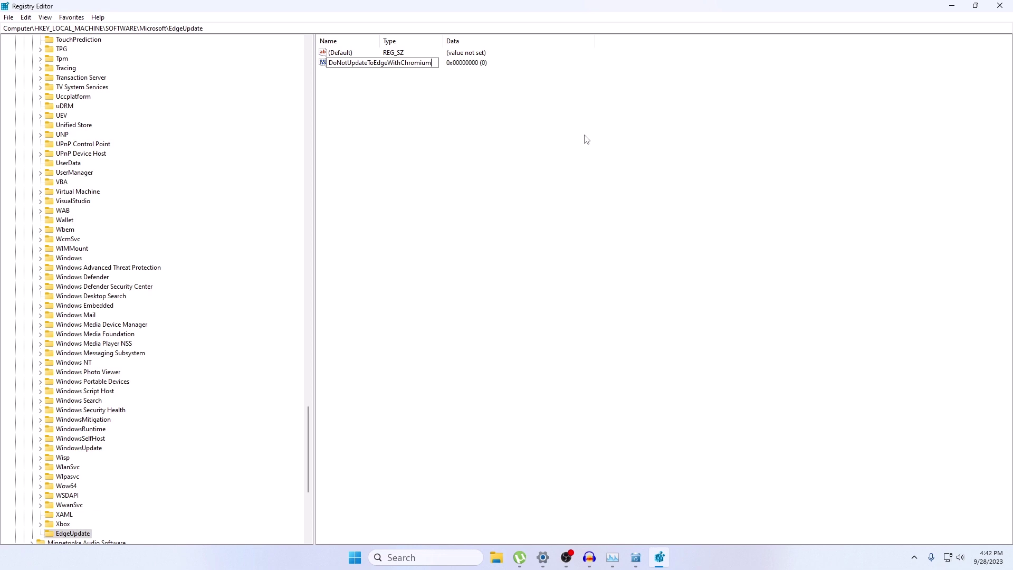
key(Return)
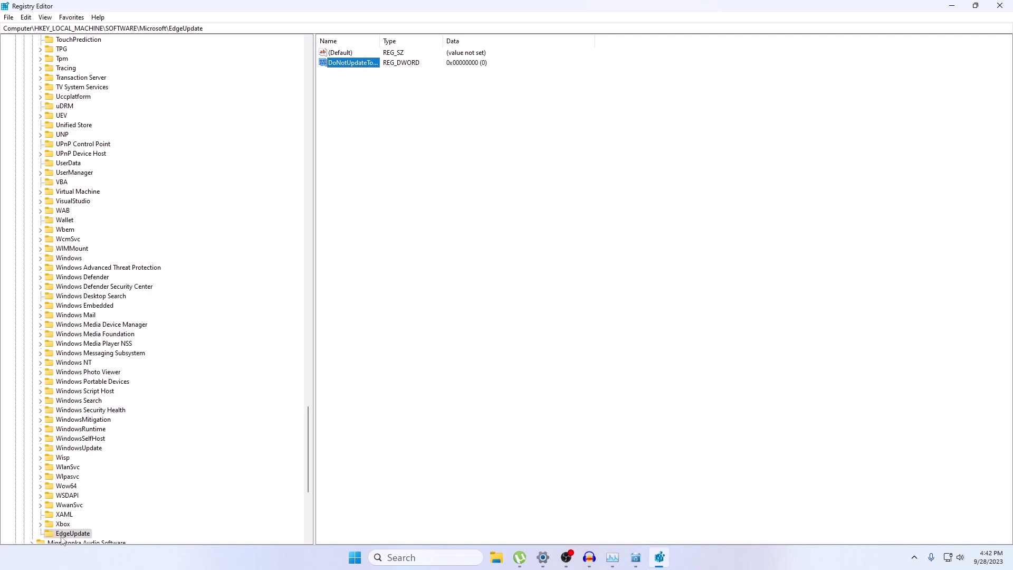
Set DoNotUpdateToEdgeWithChromium to 1 and close Registry Editor
double_click(350, 64)
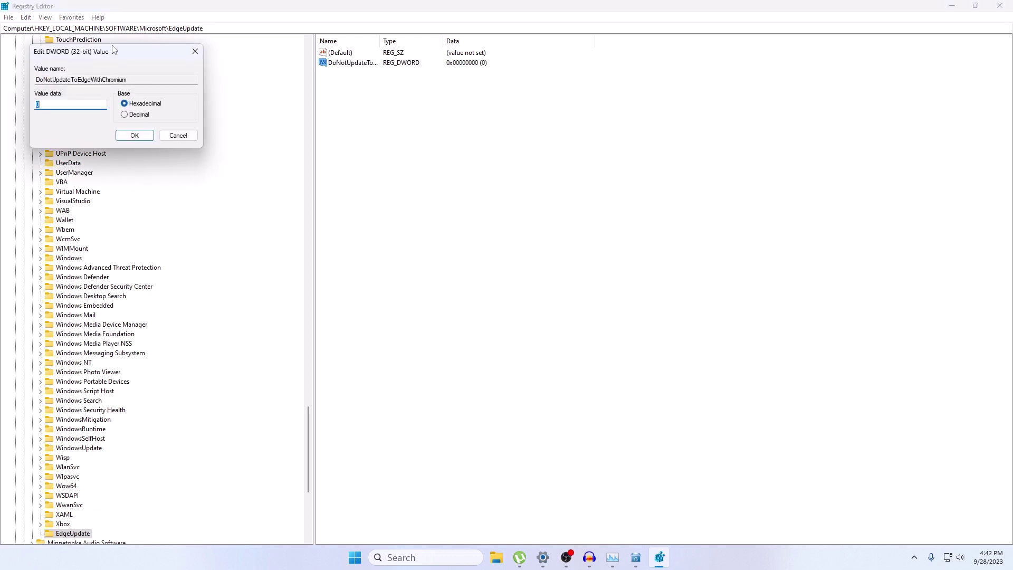
drag(116, 48, 274, 56)
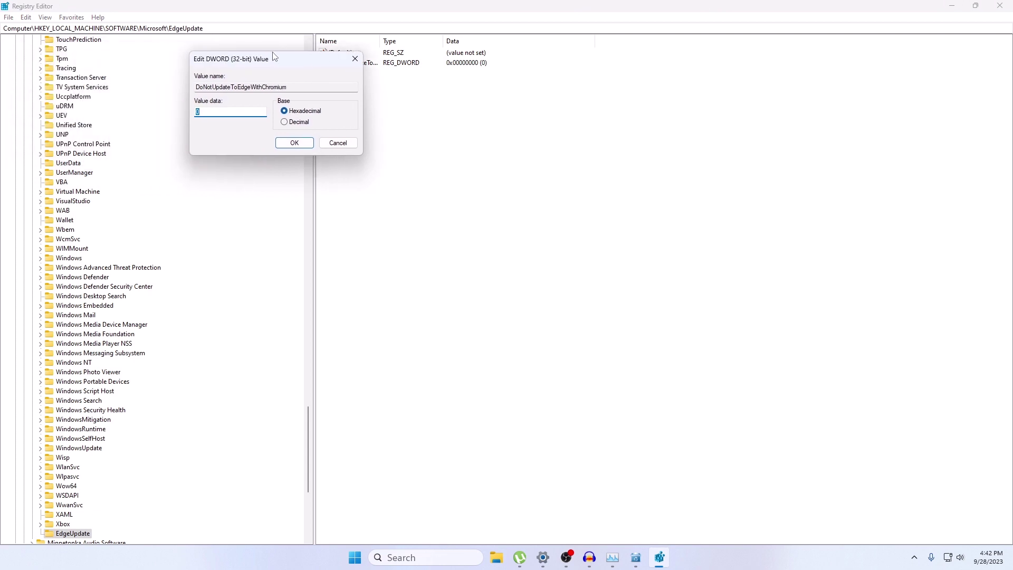
text(1)
click(295, 143)
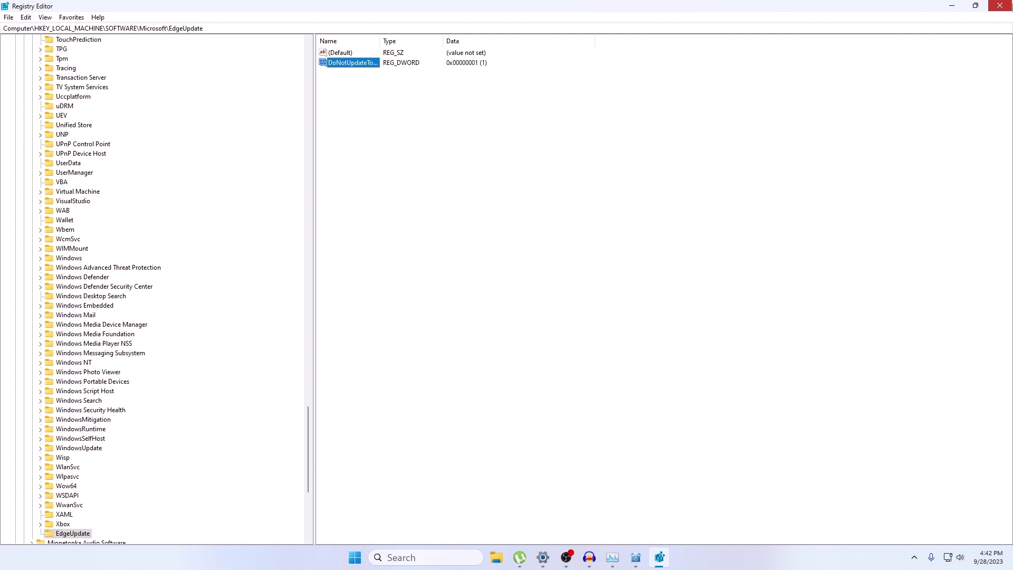
click(1000, 6)
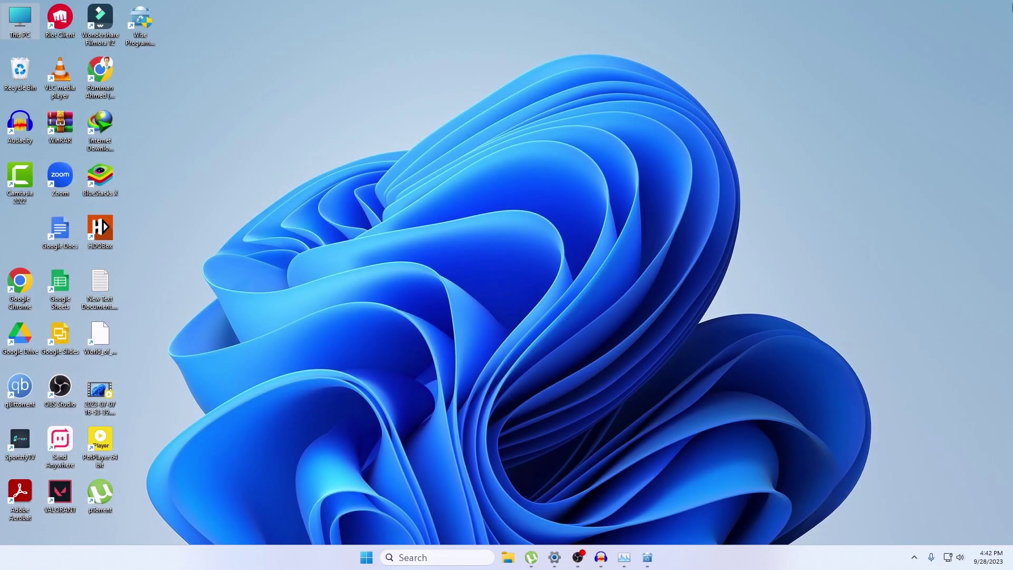